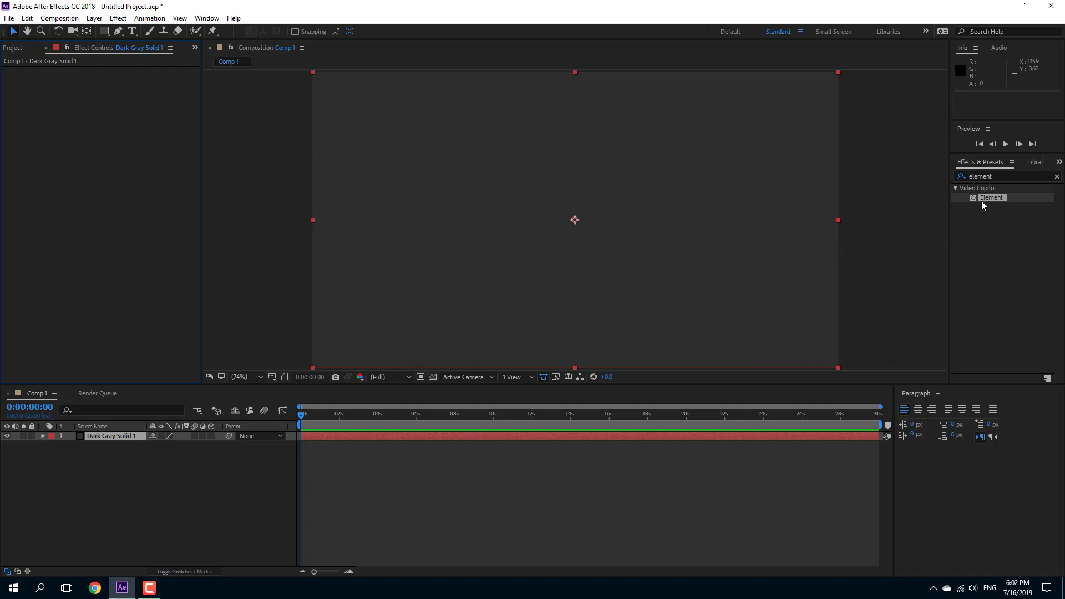
Drag the Element effect from Effects & Presets onto the Dark Gray Solid 1 layer.
drag(984, 198, 686, 226)
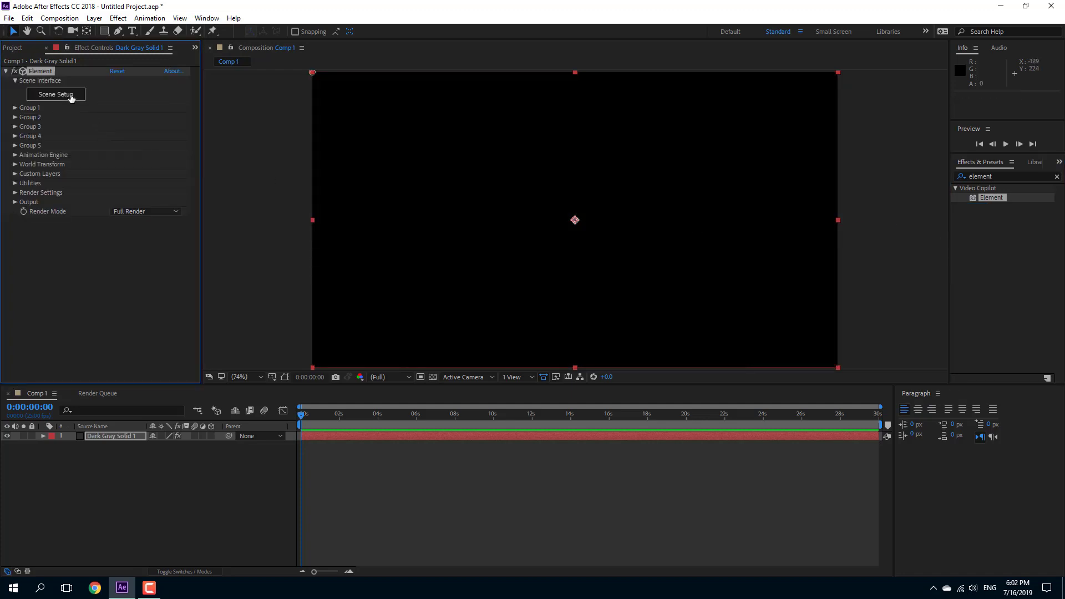
Create a capsule primitive in Element 3D Scene Setup and apply it to the composition.
click(71, 96)
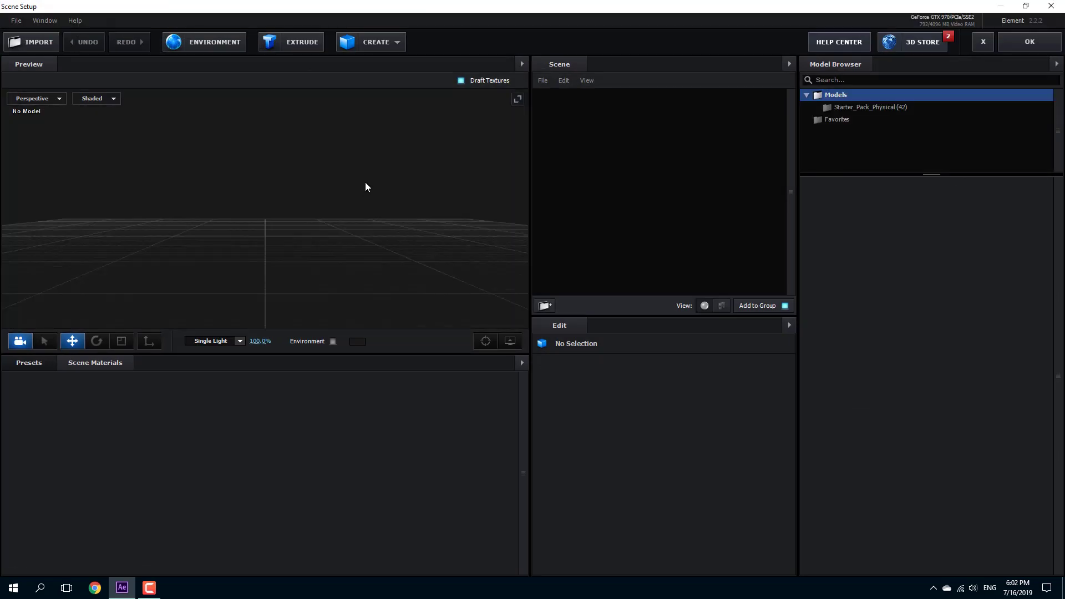
click(397, 43)
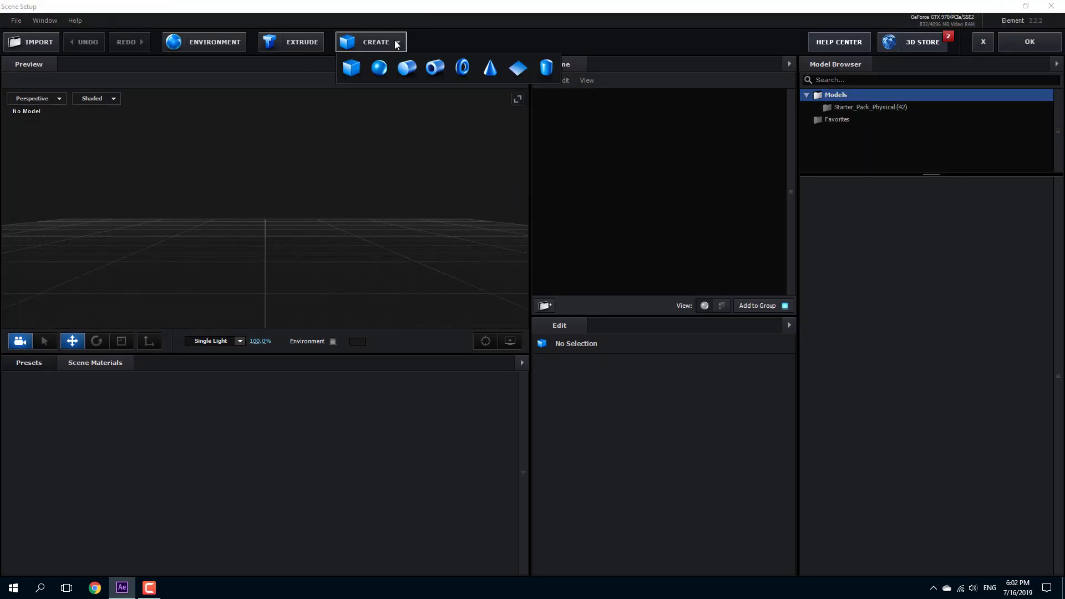
click(545, 67)
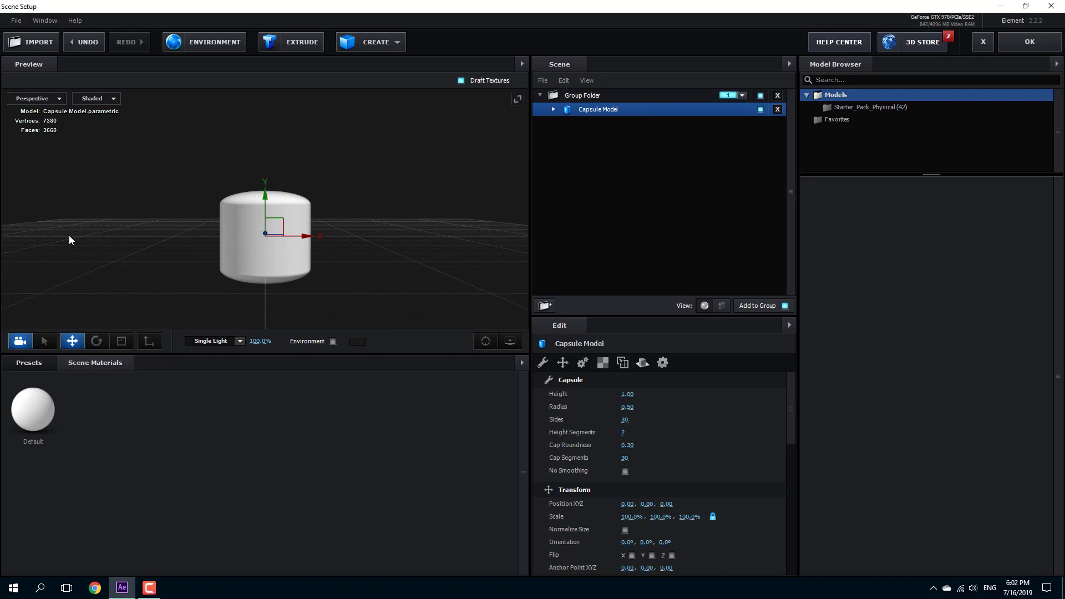
click(1018, 44)
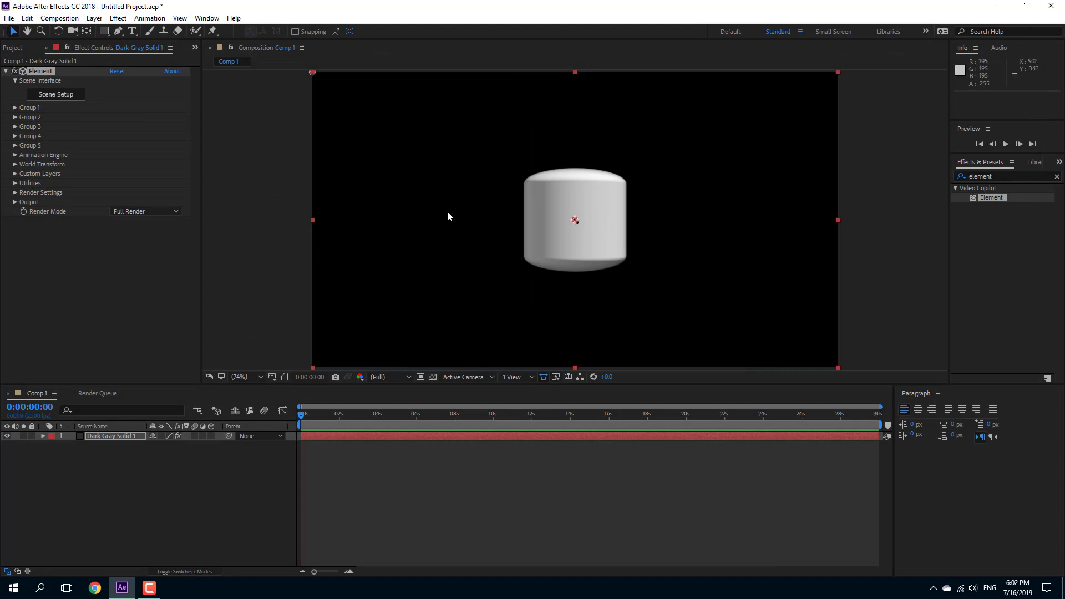
Reopen Scene Setup, enable the preview Environment, and show the material Presets library.
click(74, 95)
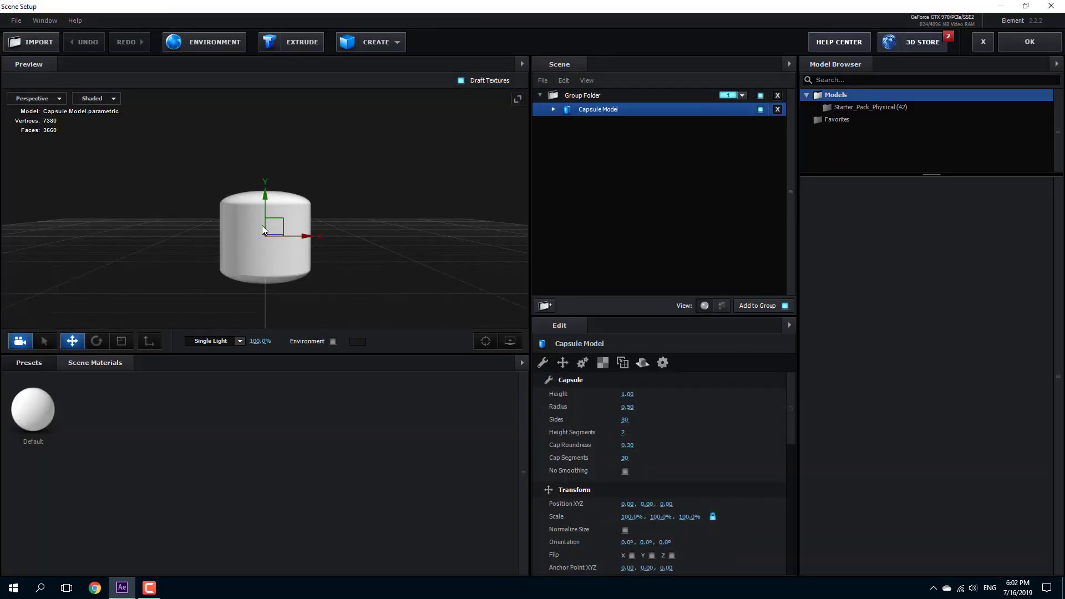
click(332, 341)
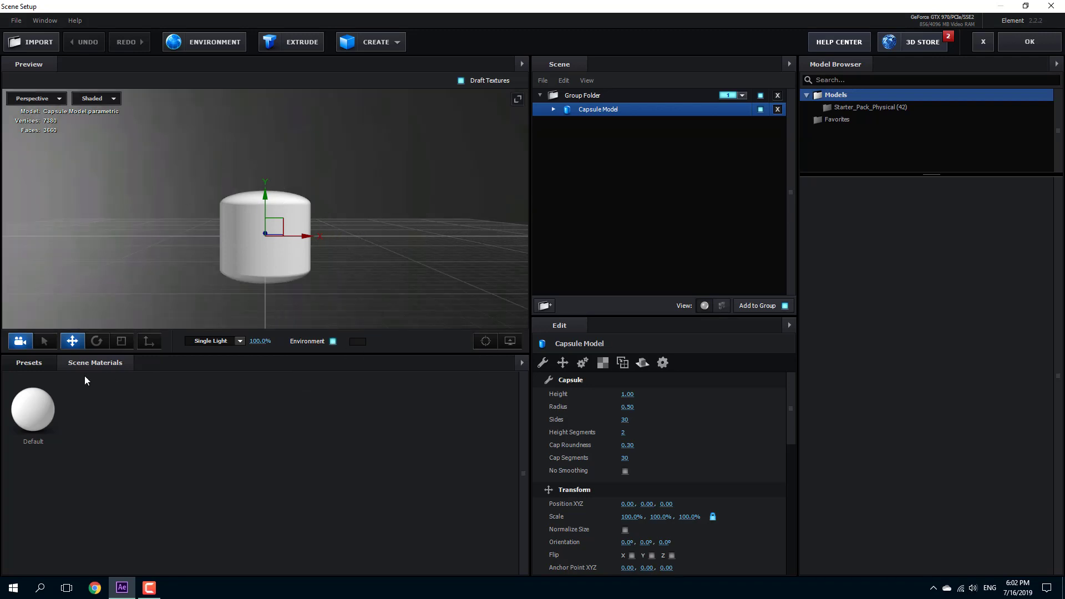
click(34, 367)
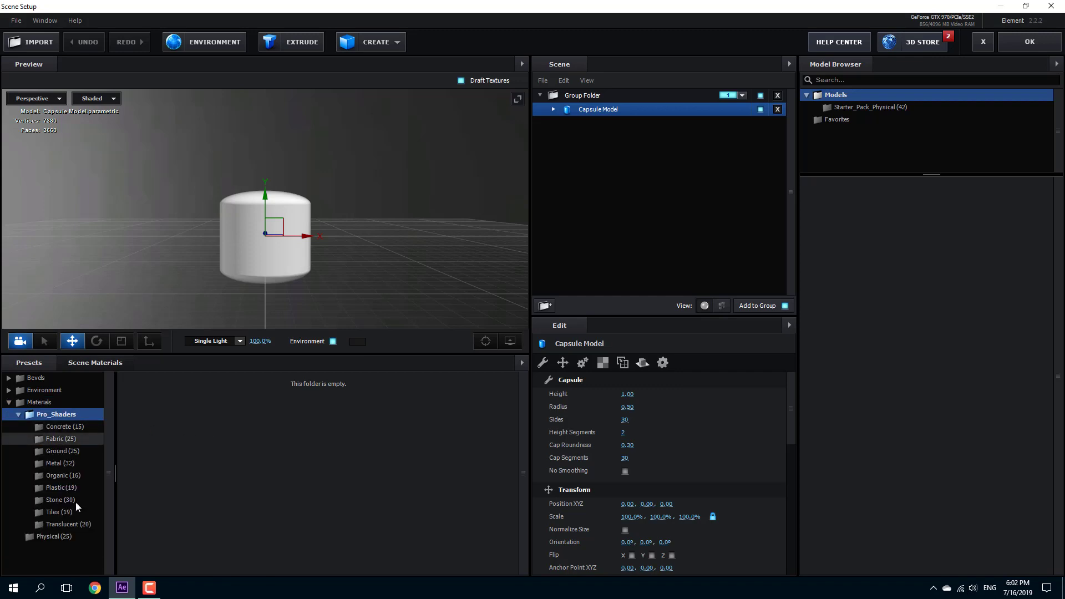
Apply the Pro_Shaders Metal brushed_metal material to the capsule and orbit the preview.
click(71, 488)
click(72, 464)
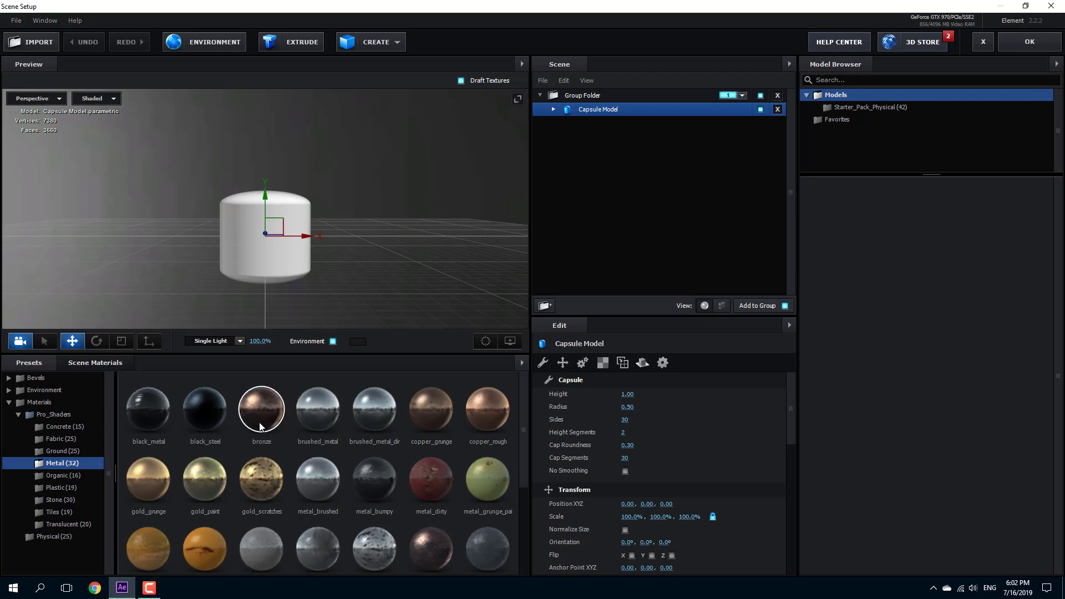
drag(315, 424, 277, 234)
mouse_move(311, 412)
mouse_down()
mouse_move(258, 297)
mouse_move(260, 272)
mouse_up()
drag(350, 240, 369, 261)
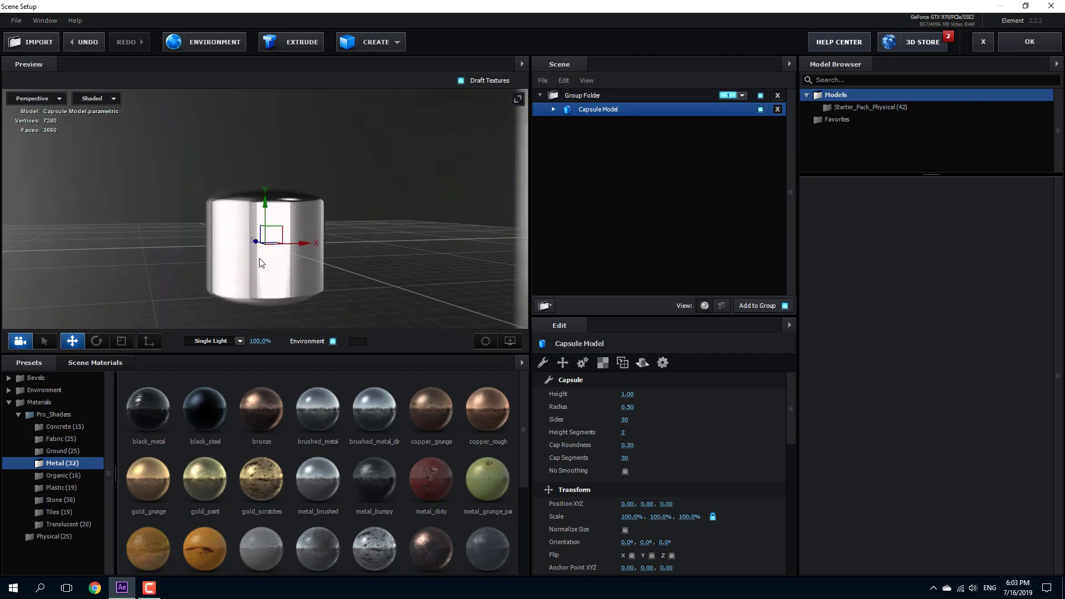
scroll(270, 283, up, 3)
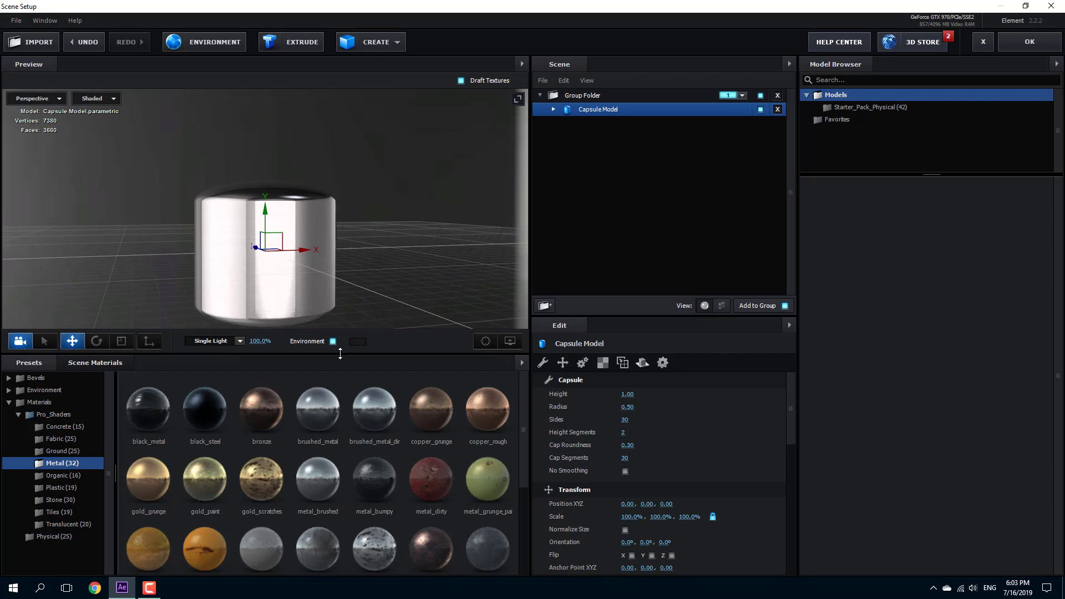
Load Garden.png from the V1_Environment folder as the environment texture.
click(210, 49)
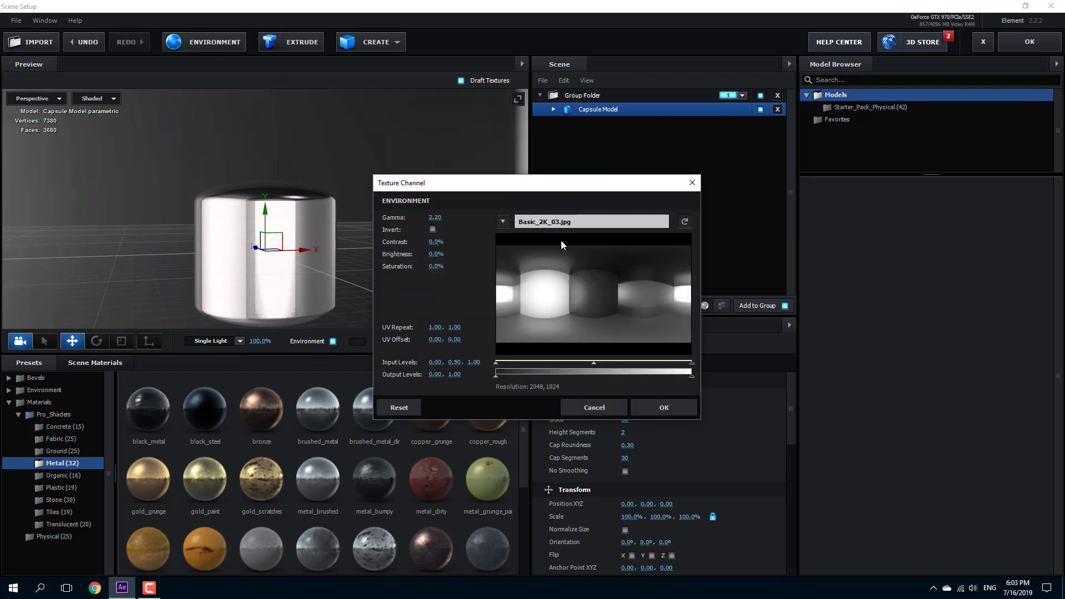
click(507, 223)
click(506, 222)
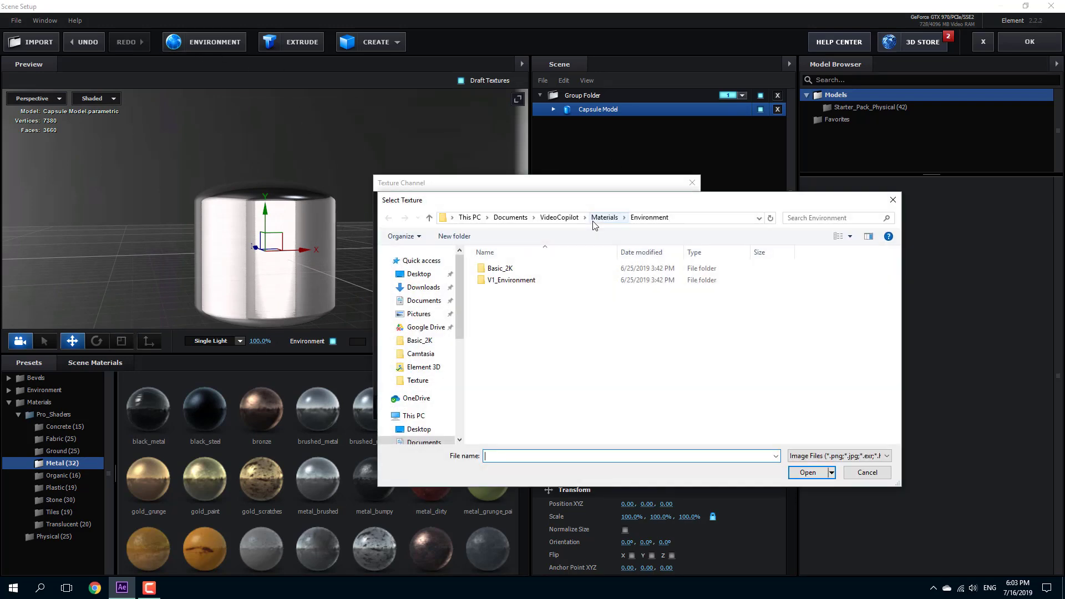
click(534, 287)
double_click(547, 286)
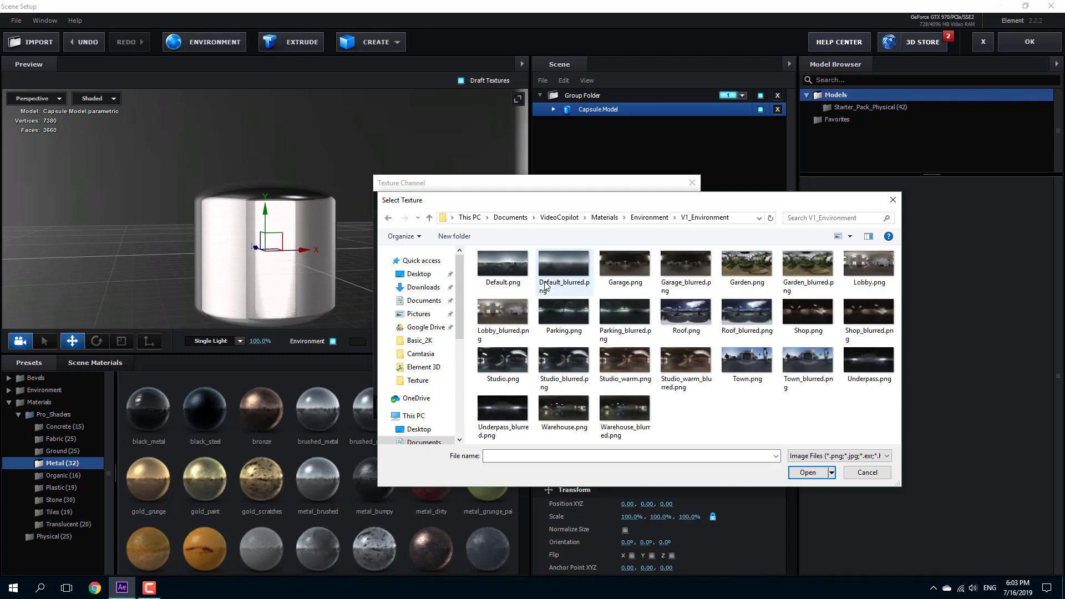
click(746, 265)
click(807, 473)
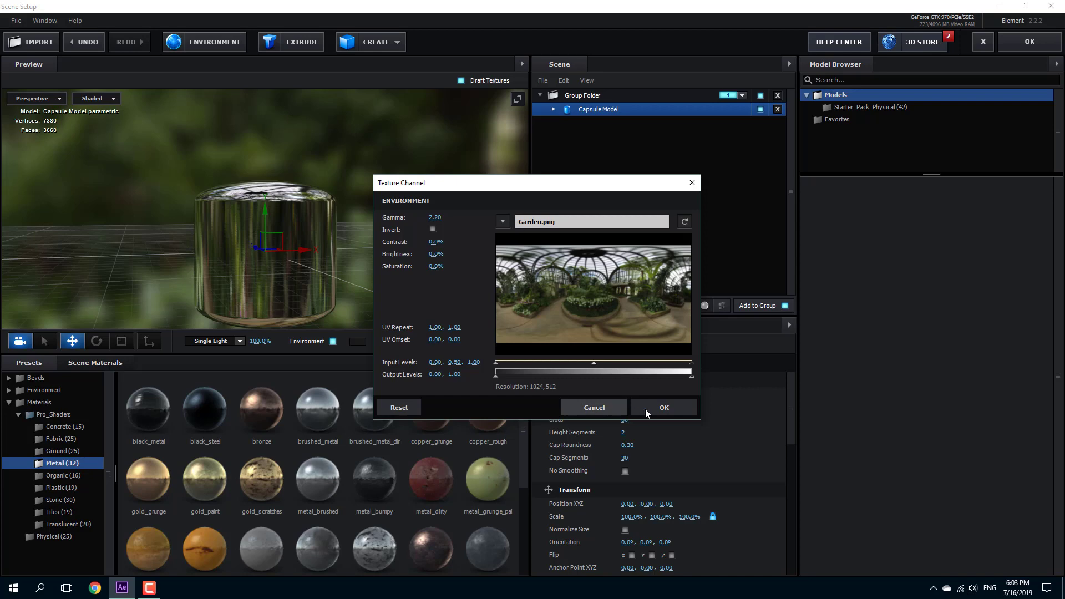
click(582, 408)
mouse_move(388, 248)
mouse_down()
mouse_move(361, 235)
mouse_move(373, 280)
mouse_move(357, 272)
mouse_move(384, 261)
mouse_up()
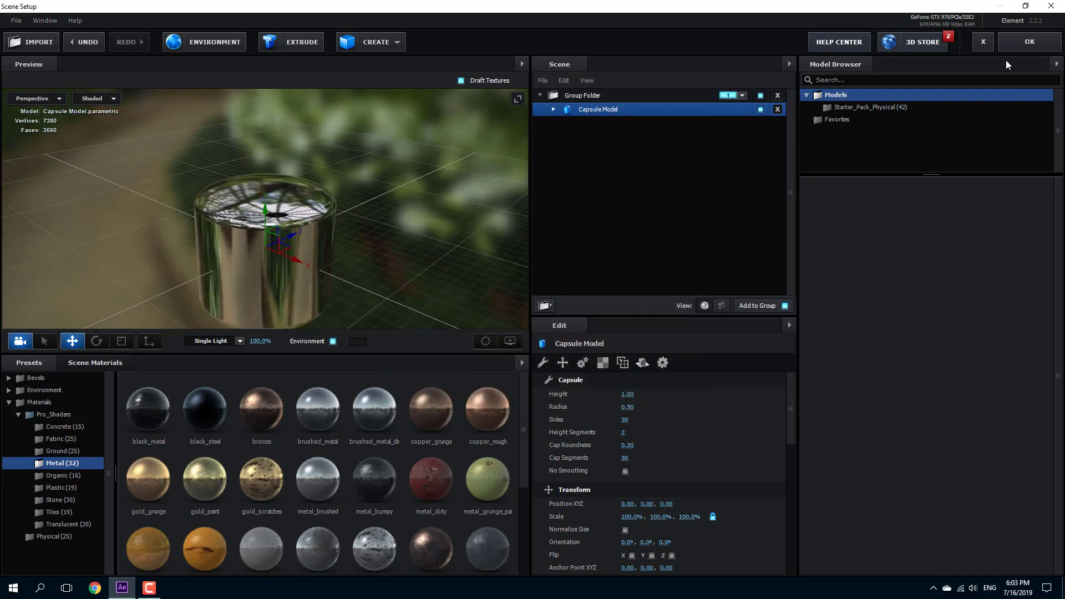
Apply the scene to the composition, then start Import > File from the Project panel.
click(1022, 45)
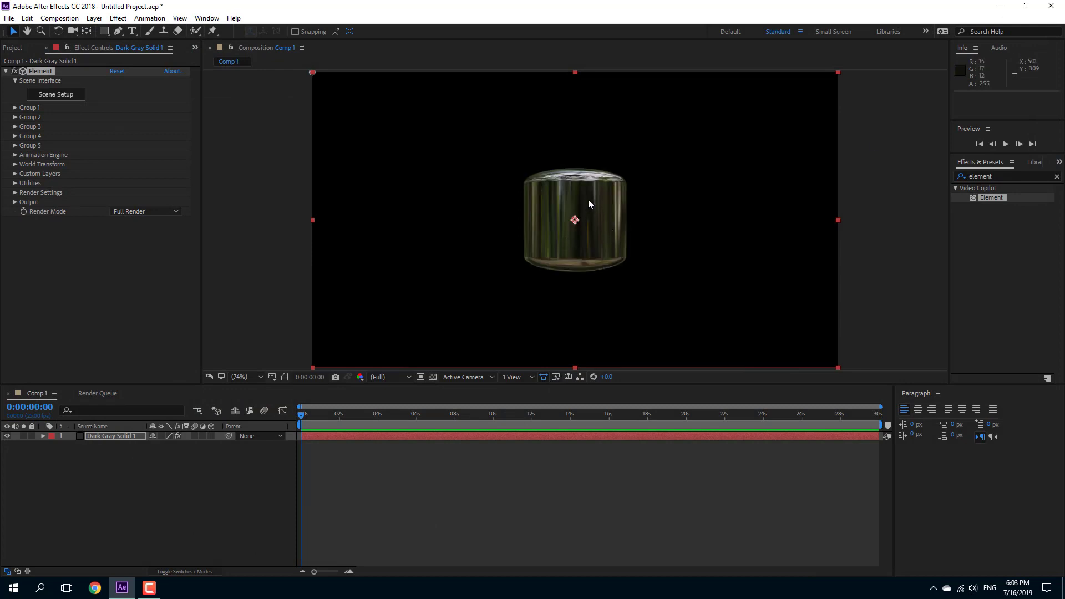
click(13, 49)
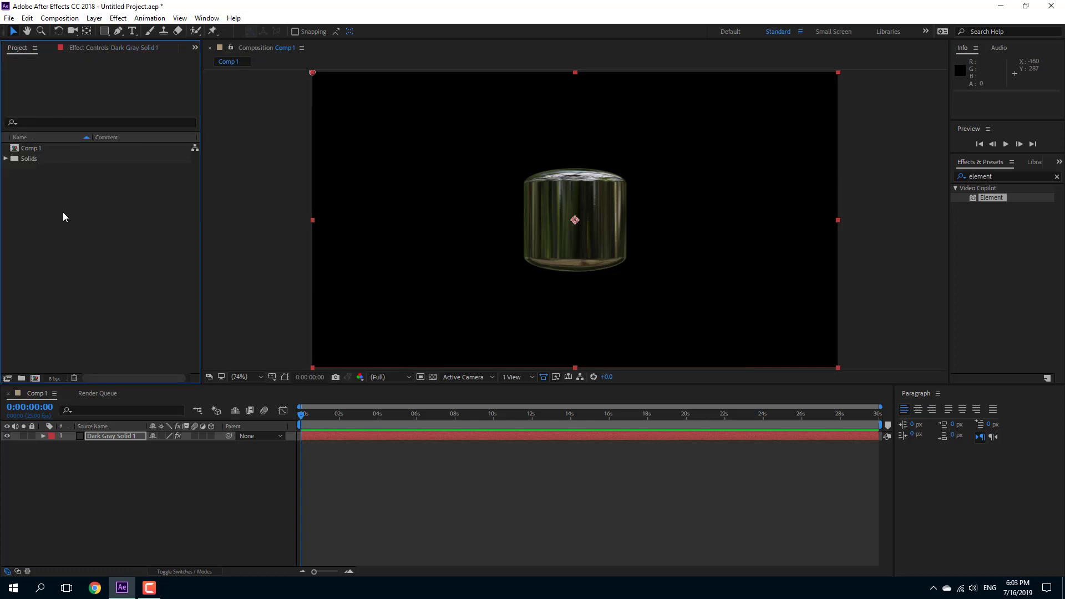
right_click(54, 188)
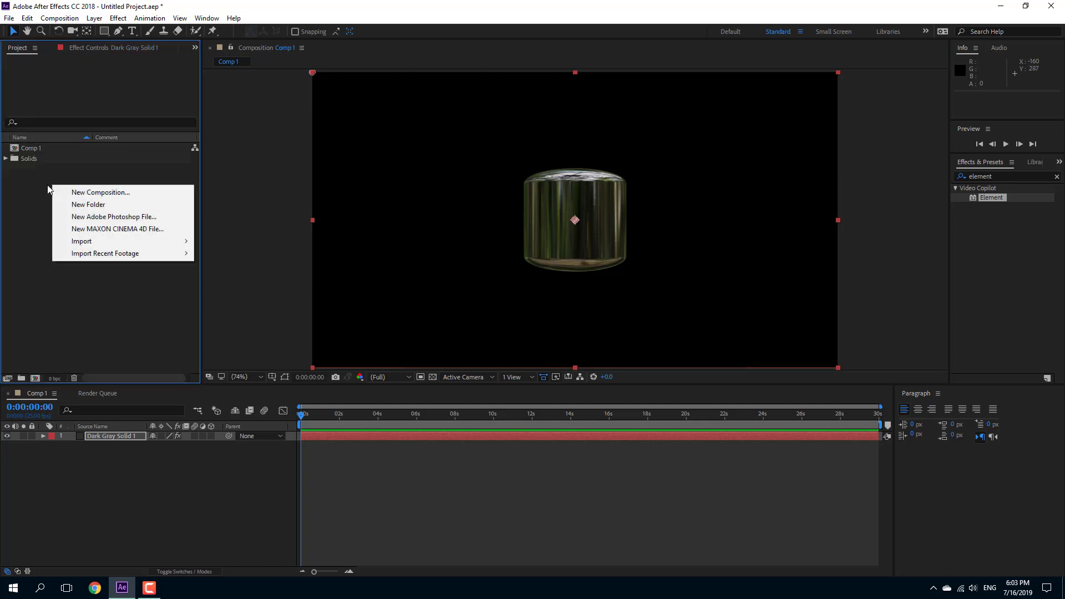
mouse_move(78, 242)
click(241, 242)
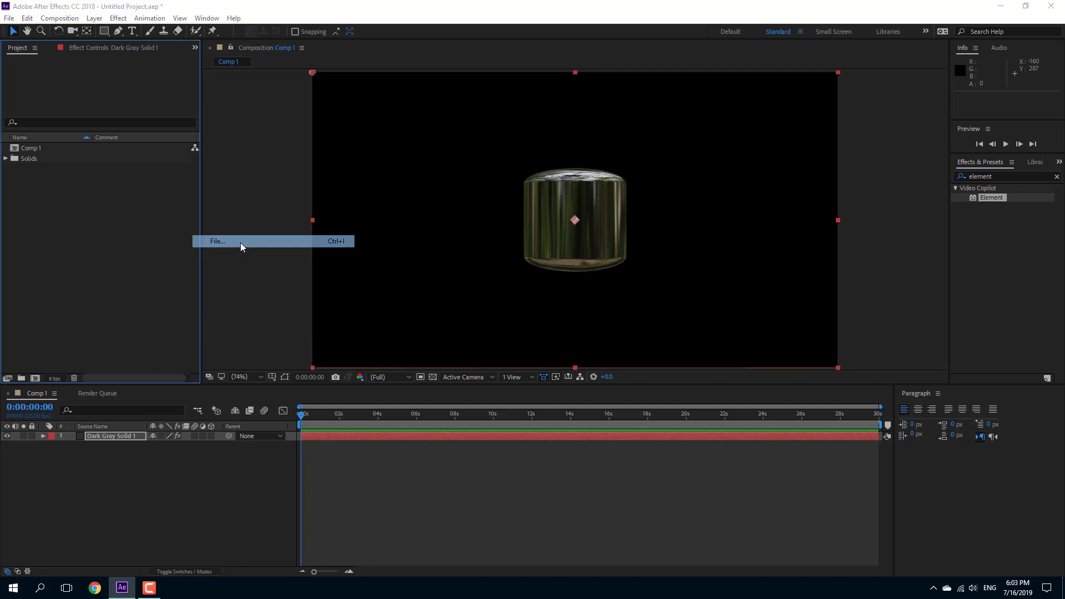
Import IMG_0156.JPG from the TutorTube (K:) Pictures folder.
scroll(60, 377, down, 1)
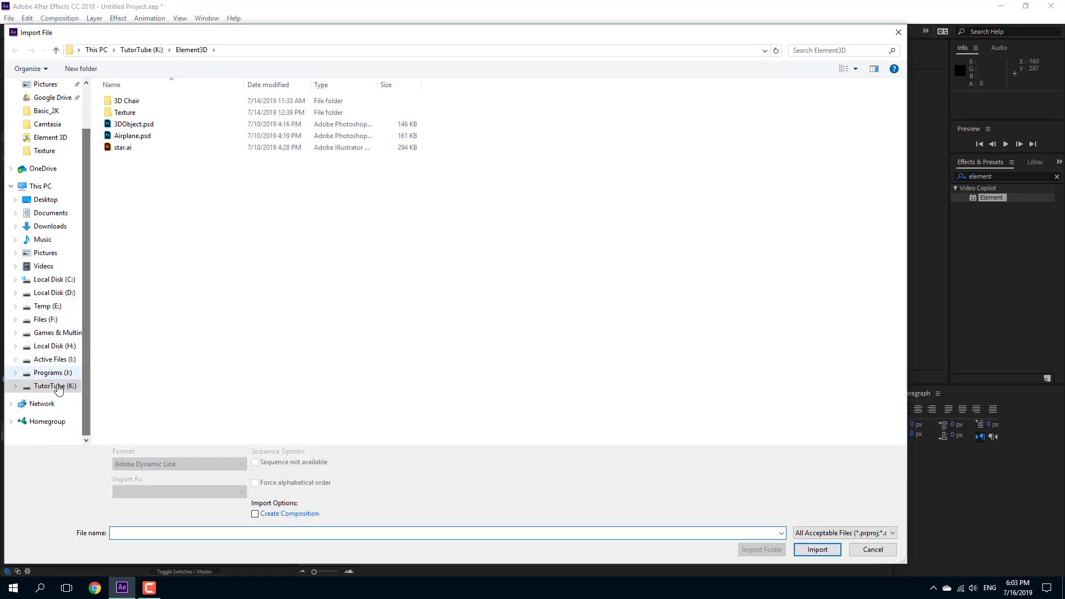
click(62, 385)
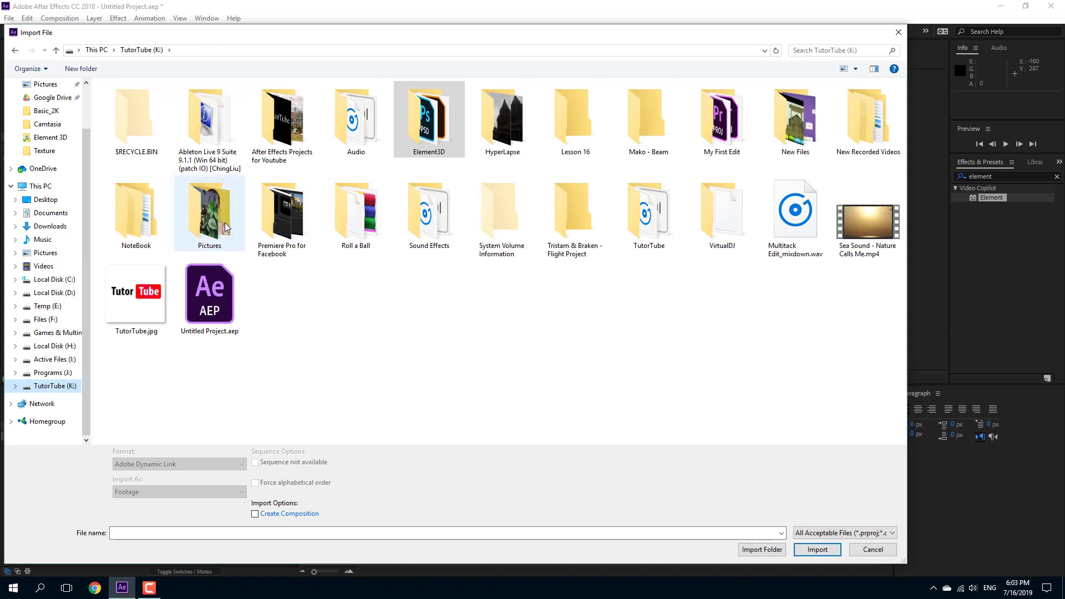
double_click(225, 222)
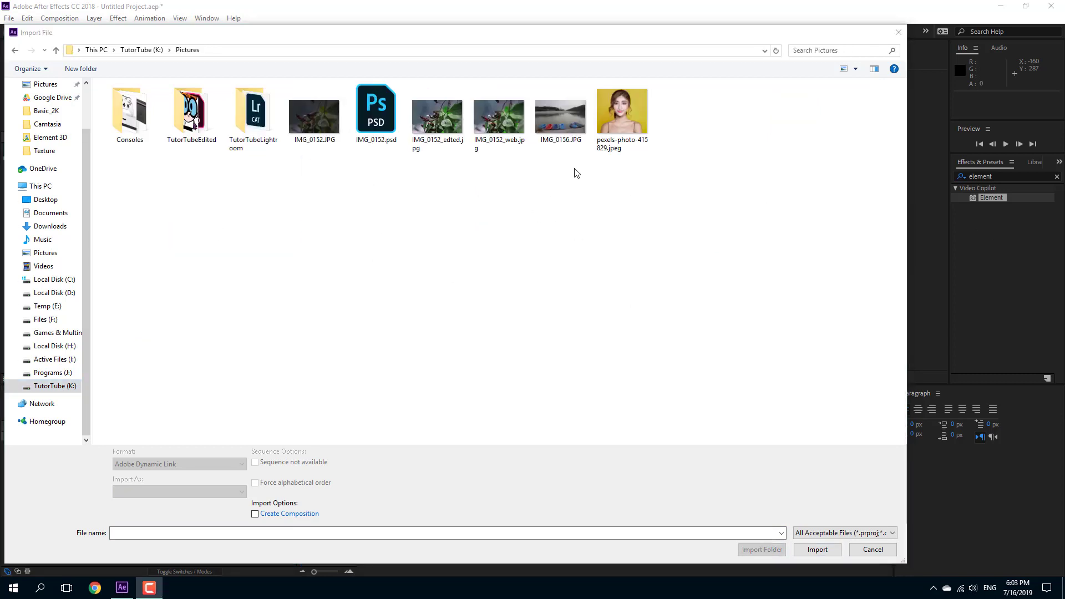
click(561, 121)
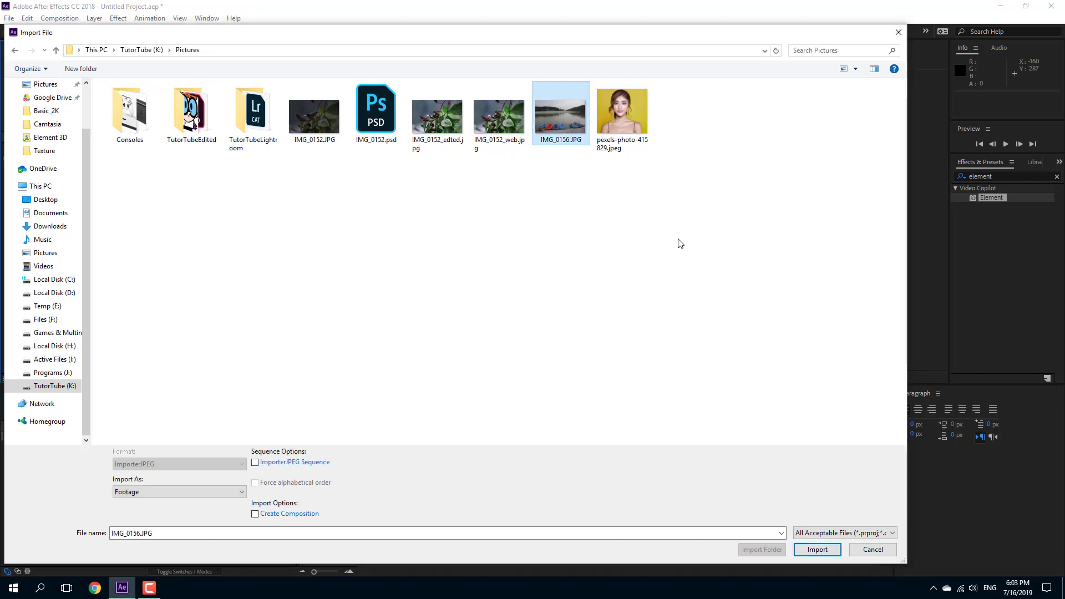
click(829, 555)
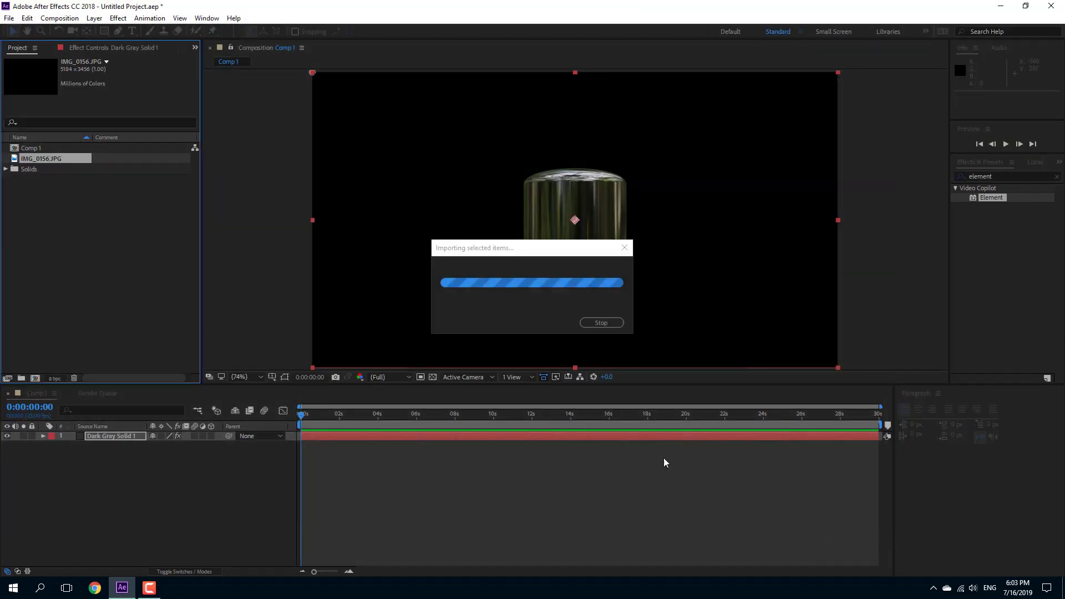
Place IMG_0156.JPG below the solid in Comp 1 at 25% scale, then reselect the solid.
drag(55, 158, 112, 470)
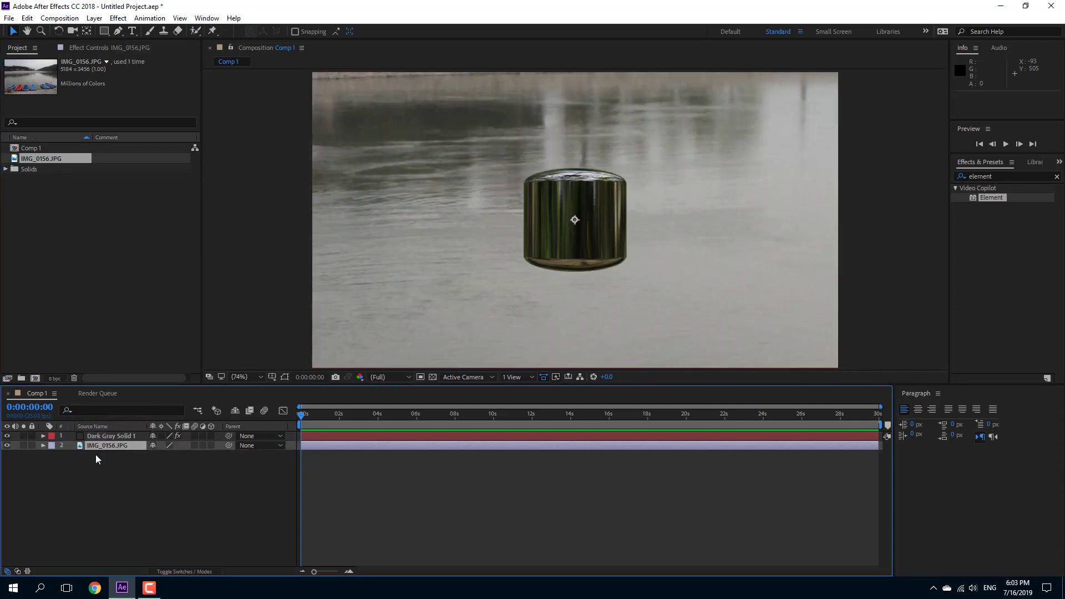
key(s)
click(162, 455)
mouse_move(162, 455)
mouse_down()
mouse_move(131, 464)
mouse_move(150, 466)
mouse_up()
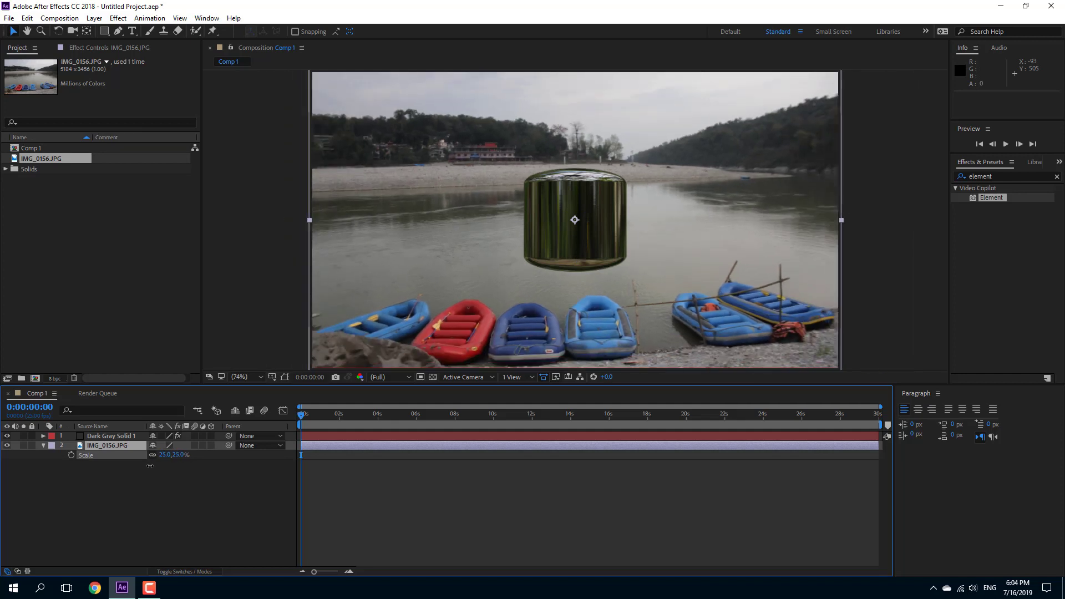
click(195, 507)
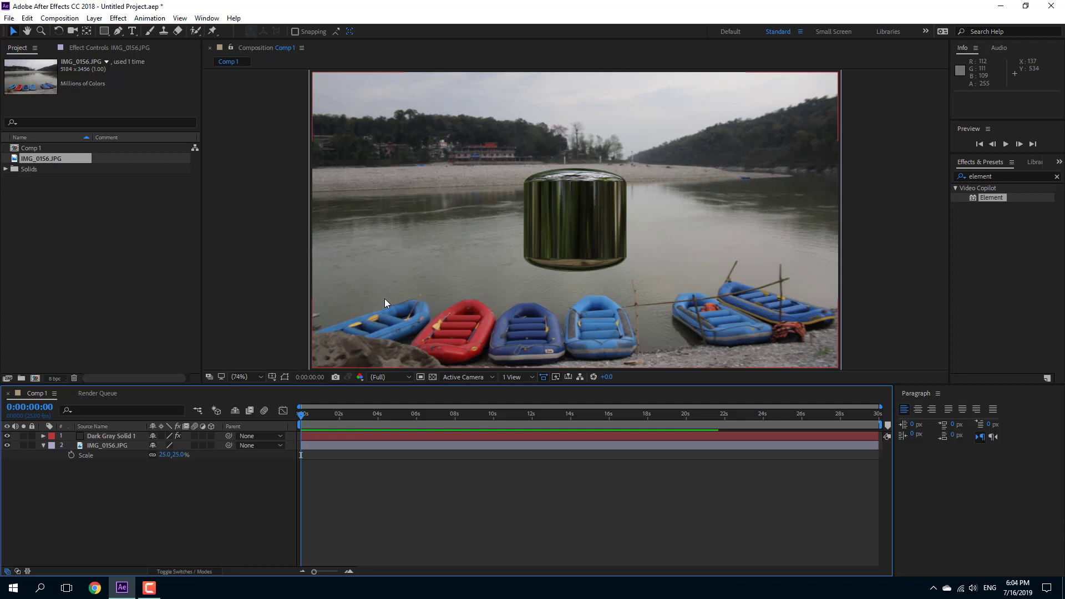
click(115, 436)
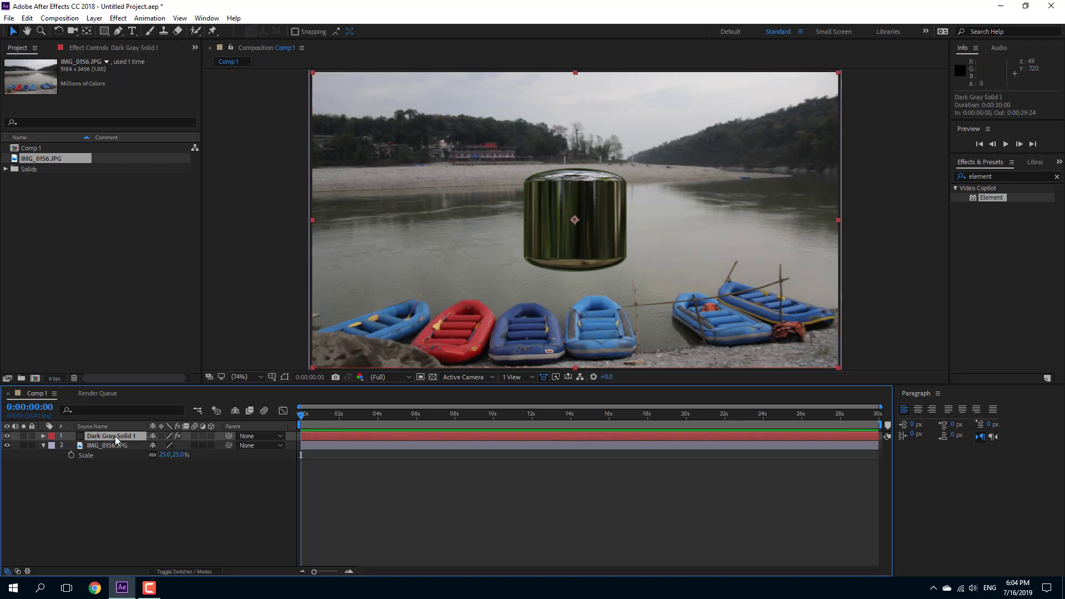
click(81, 48)
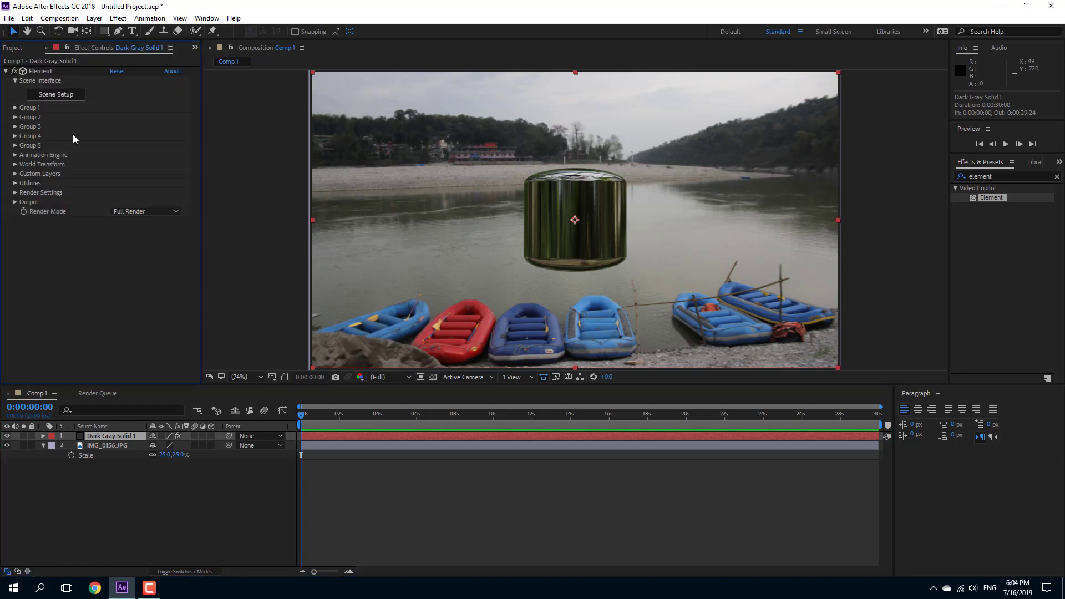
Set Element's Custom Texture Map Layer 1 to 2. IMG_0156.JPG and reopen Scene Setup.
click(16, 175)
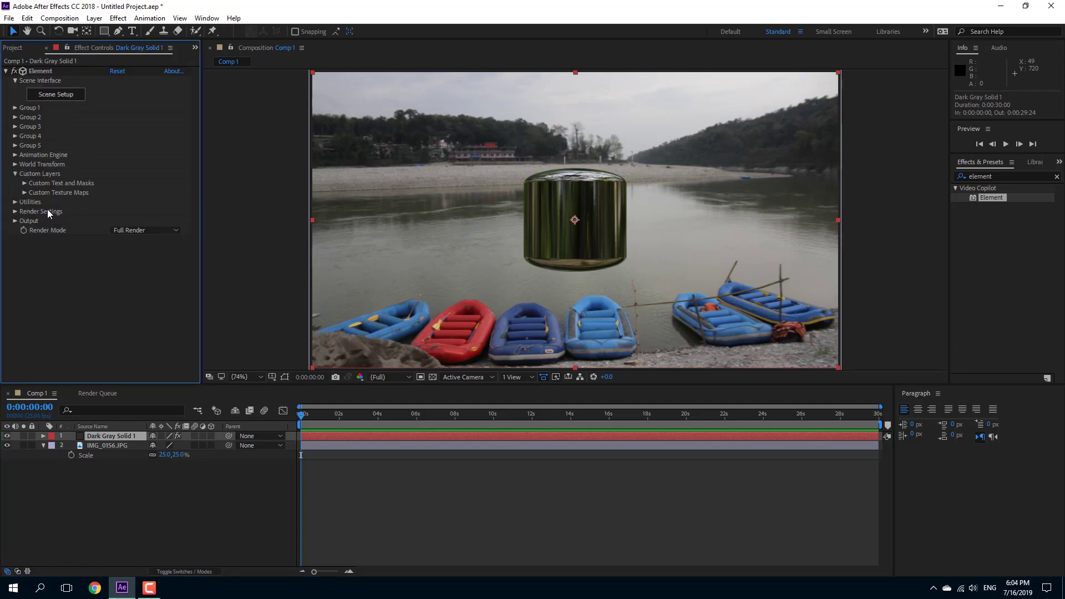
click(24, 193)
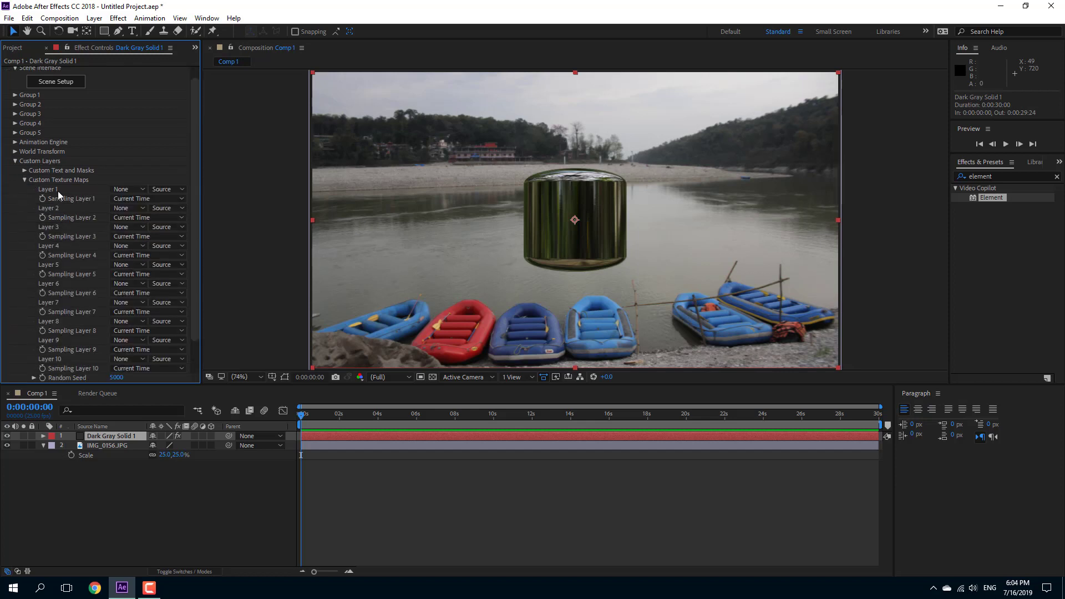
click(138, 189)
click(145, 230)
scroll(81, 146, up, 1)
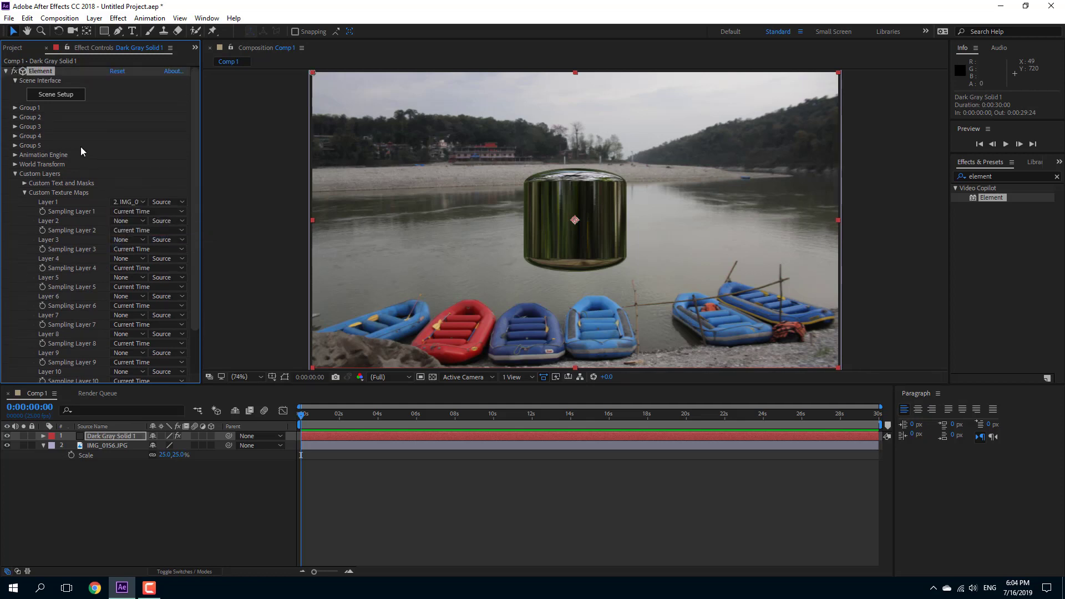
click(82, 95)
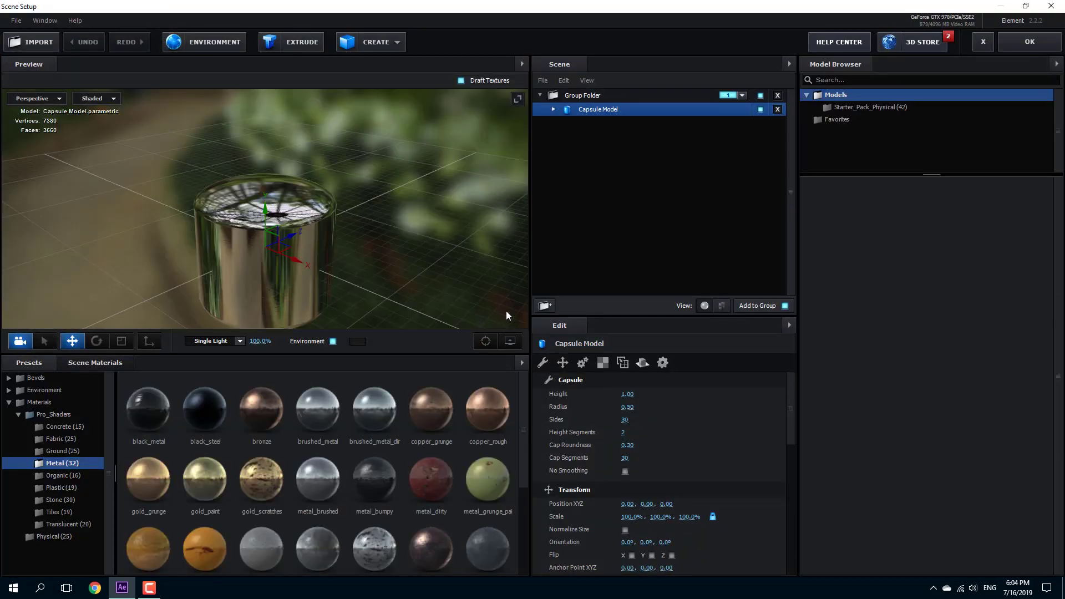
Switch the environment texture to Custom Layer 1, orbit the preview, and apply the scene.
click(230, 42)
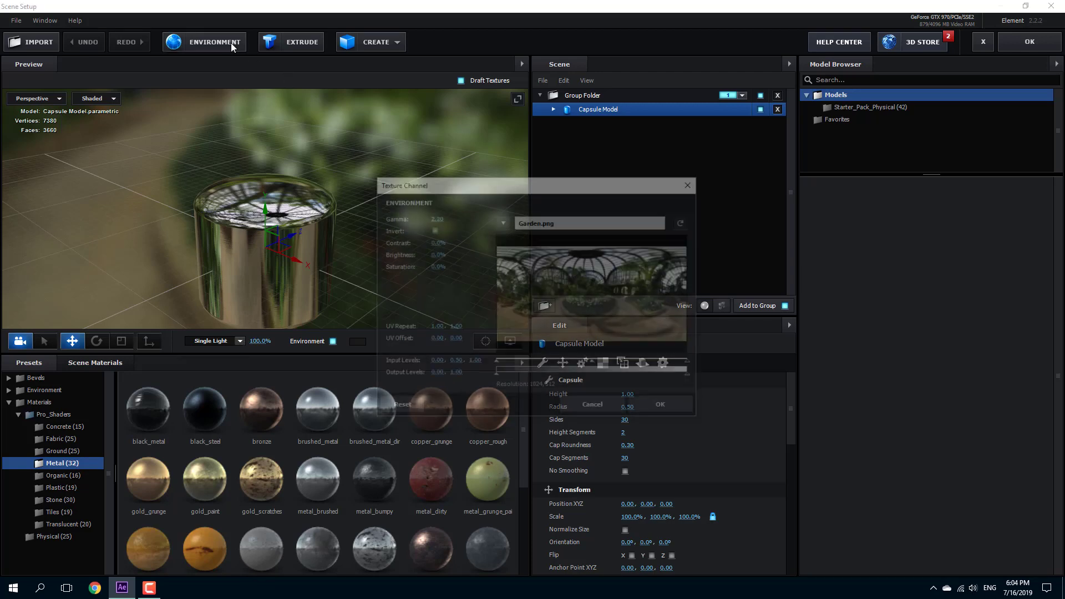
click(503, 222)
click(555, 238)
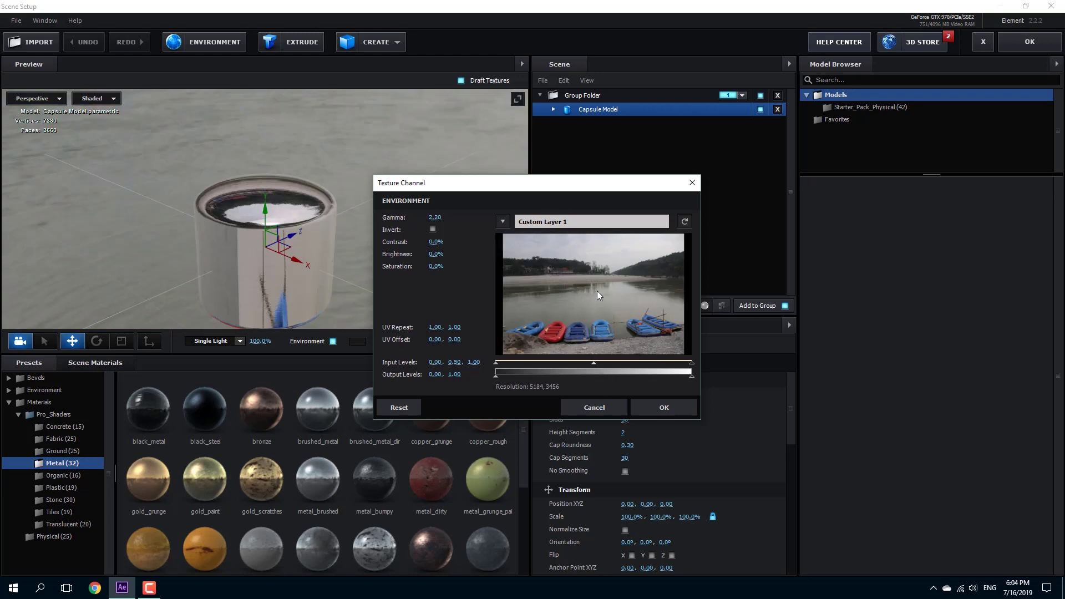
click(673, 411)
drag(449, 264, 451, 320)
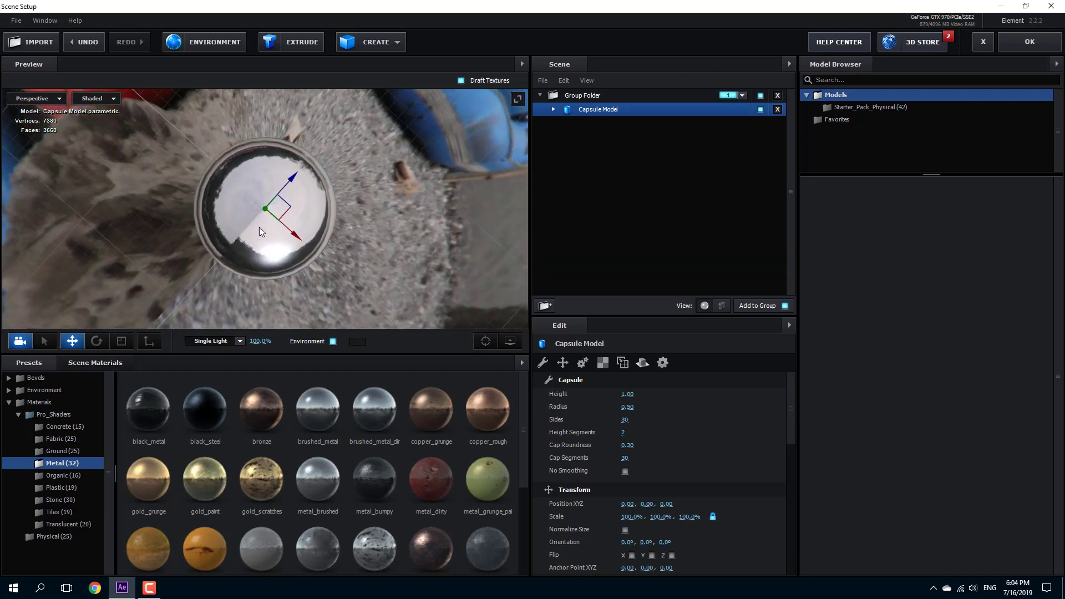
drag(269, 257, 348, 264)
drag(382, 214, 433, 242)
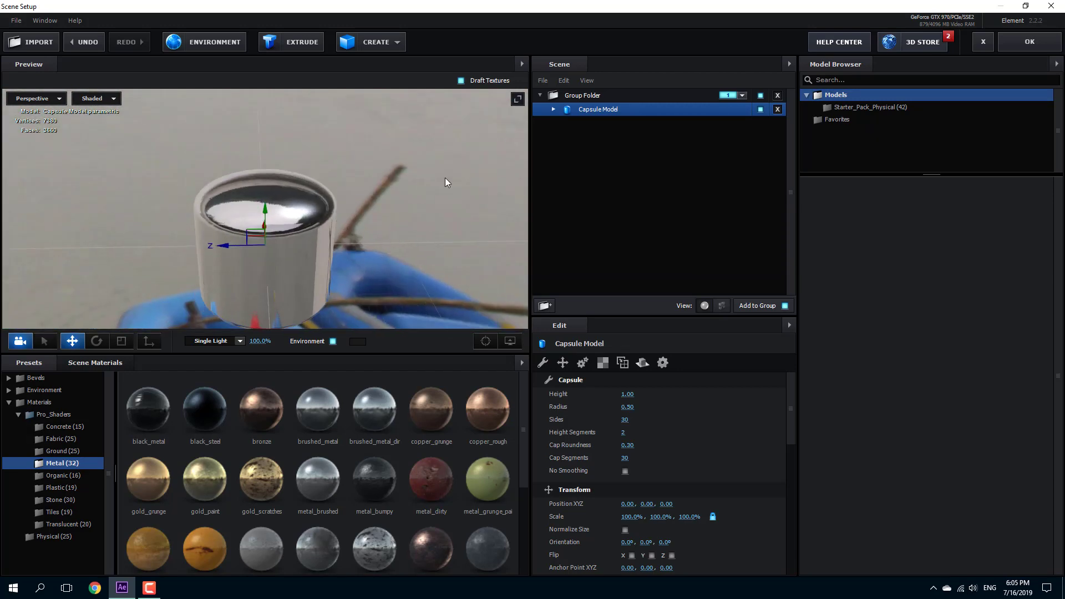
click(1051, 47)
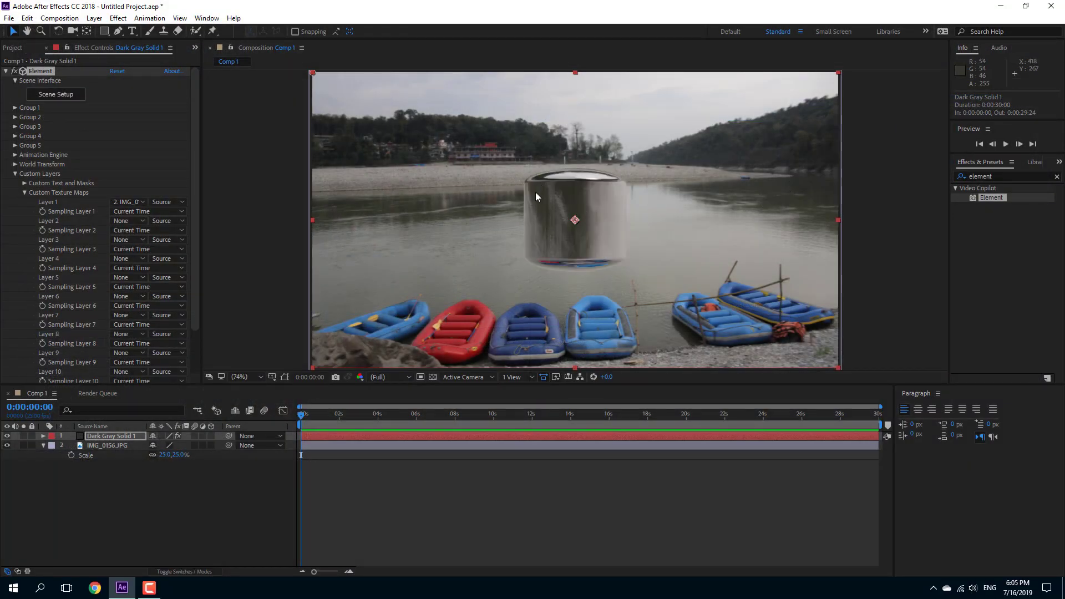
Add a new camera layer, Camera 1, to Comp 1 with default settings.
right_click(203, 502)
mouse_move(250, 377)
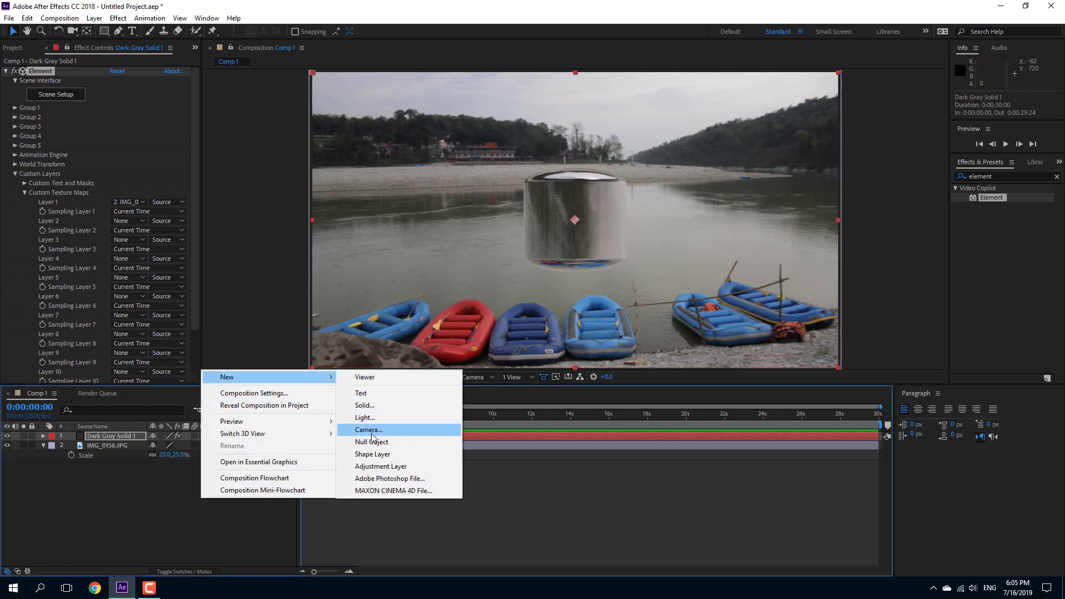
click(395, 425)
click(332, 265)
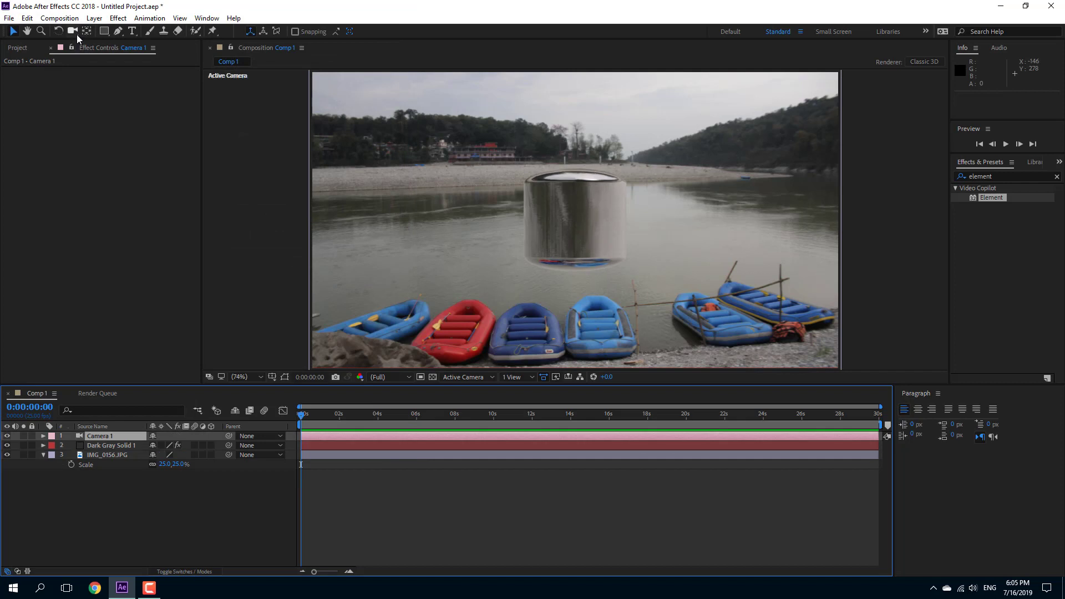
Orbit Camera 1 with the Unified Camera tool to tilt the view toward the capsule's open end.
click(72, 31)
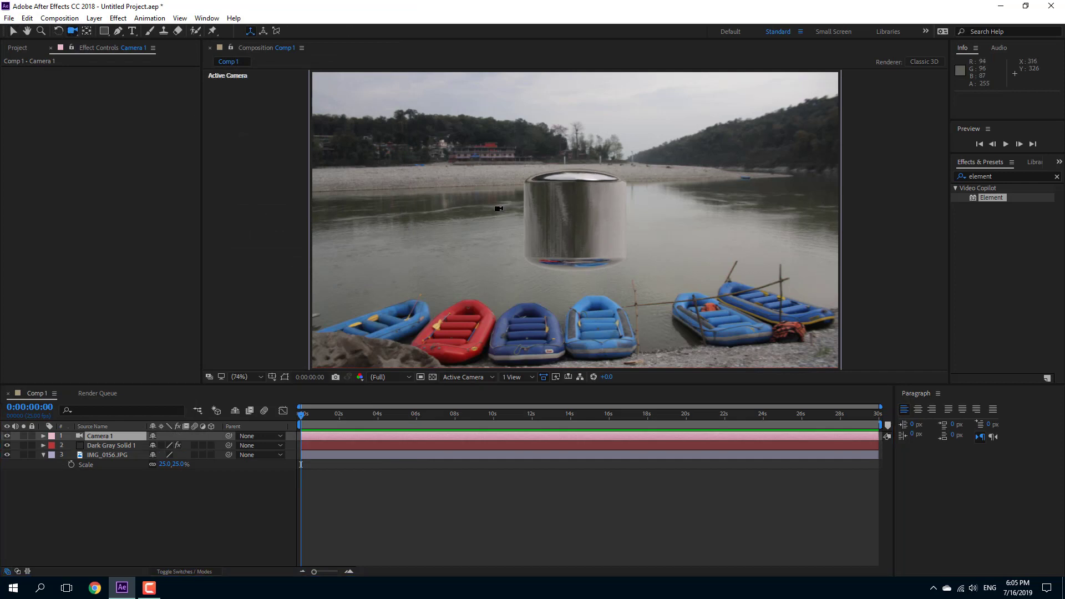
drag(534, 223, 580, 243)
drag(579, 205, 611, 233)
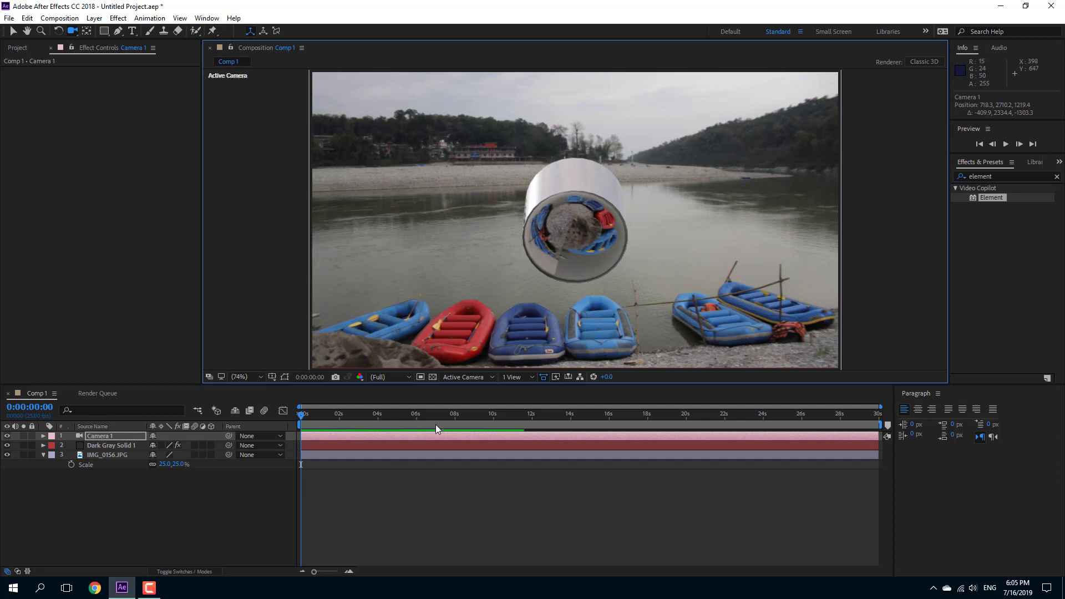
In Dark Gray Solid 1's Physical Environment, rotate the environment to X 135°, Z 75°, adjusting Y.
click(114, 447)
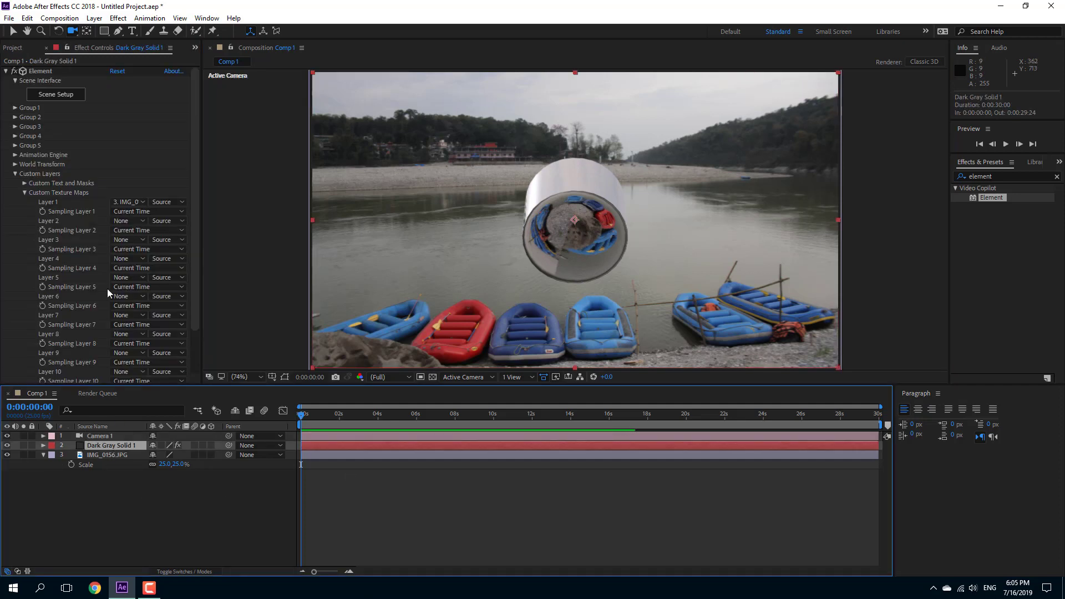
click(25, 193)
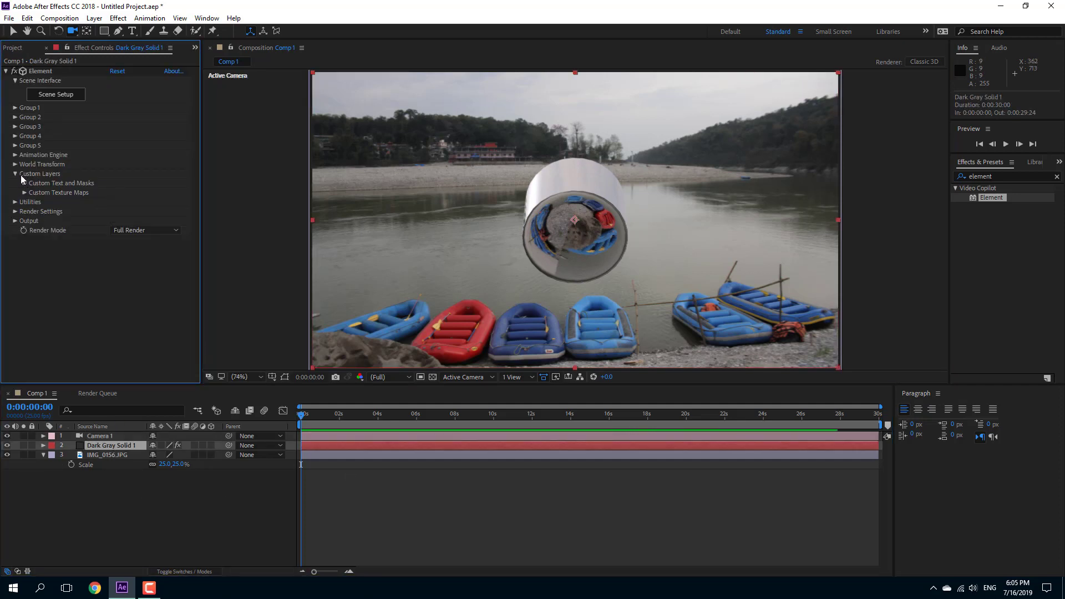
click(15, 174)
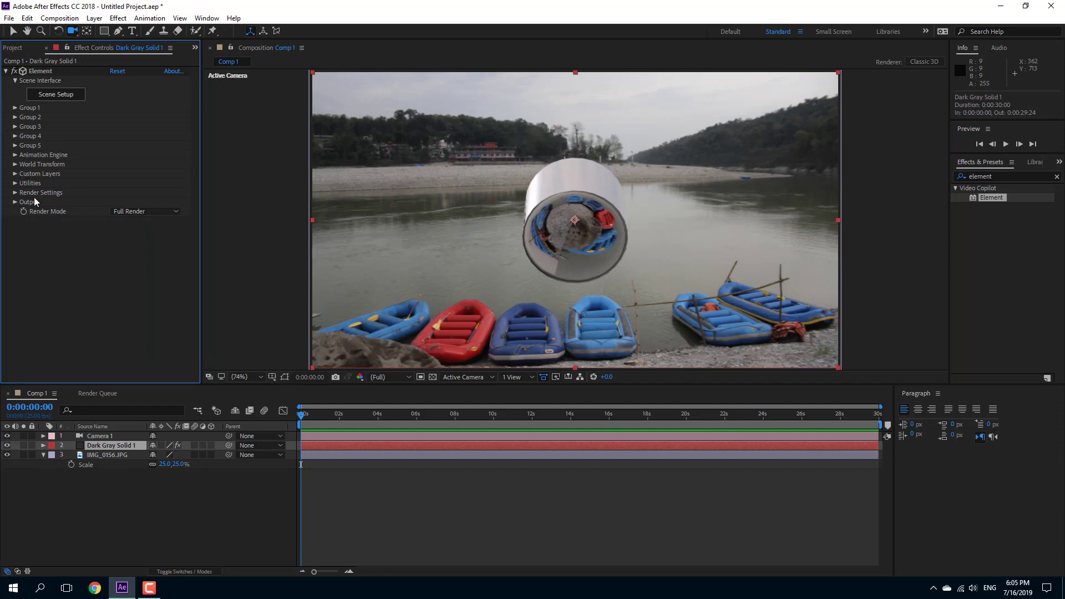
click(15, 192)
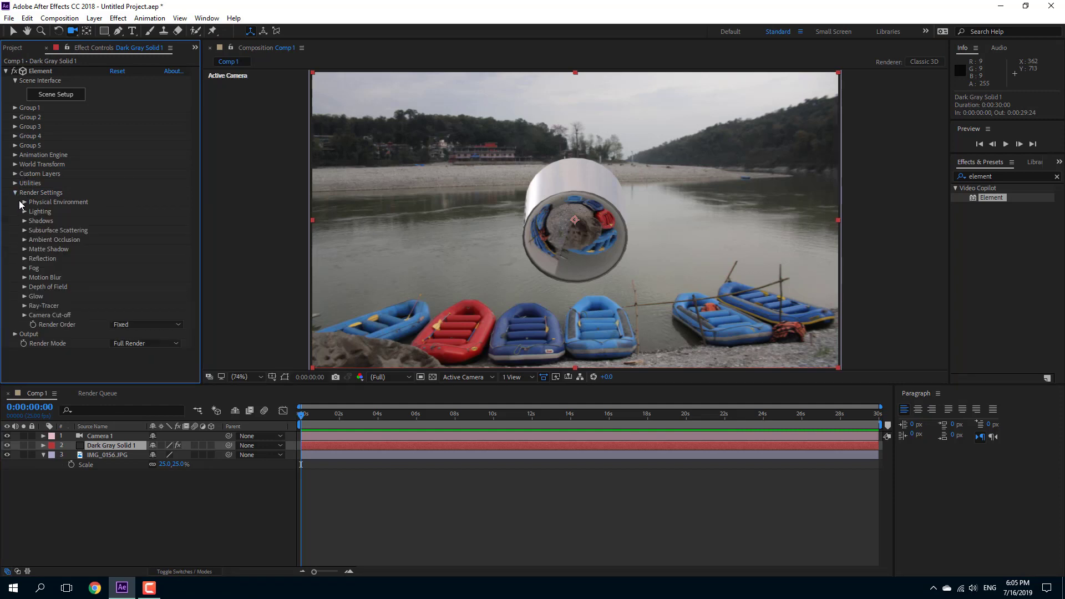
click(24, 202)
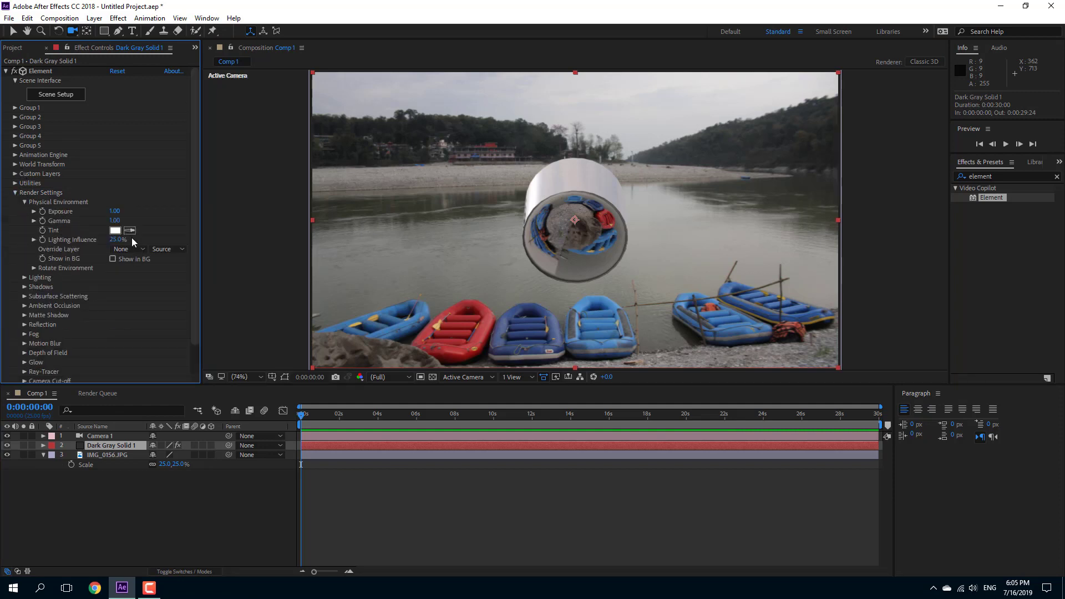
click(33, 269)
drag(125, 280, 205, 283)
drag(126, 286, 253, 294)
drag(142, 295, 246, 288)
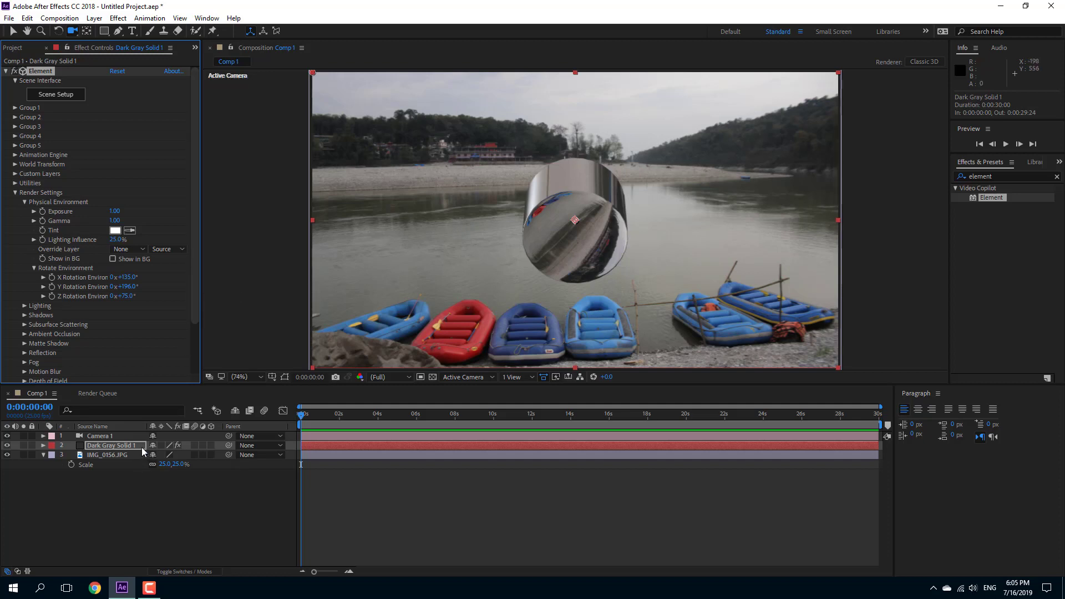
In Element's Scene Setup, set the environment source to load an image from file.
click(65, 96)
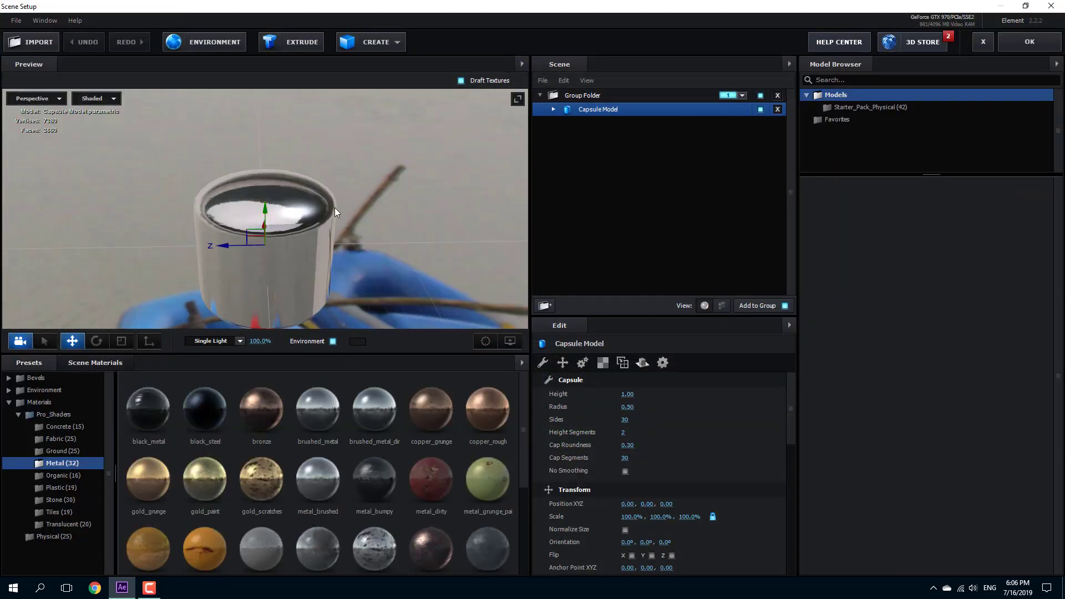
click(220, 44)
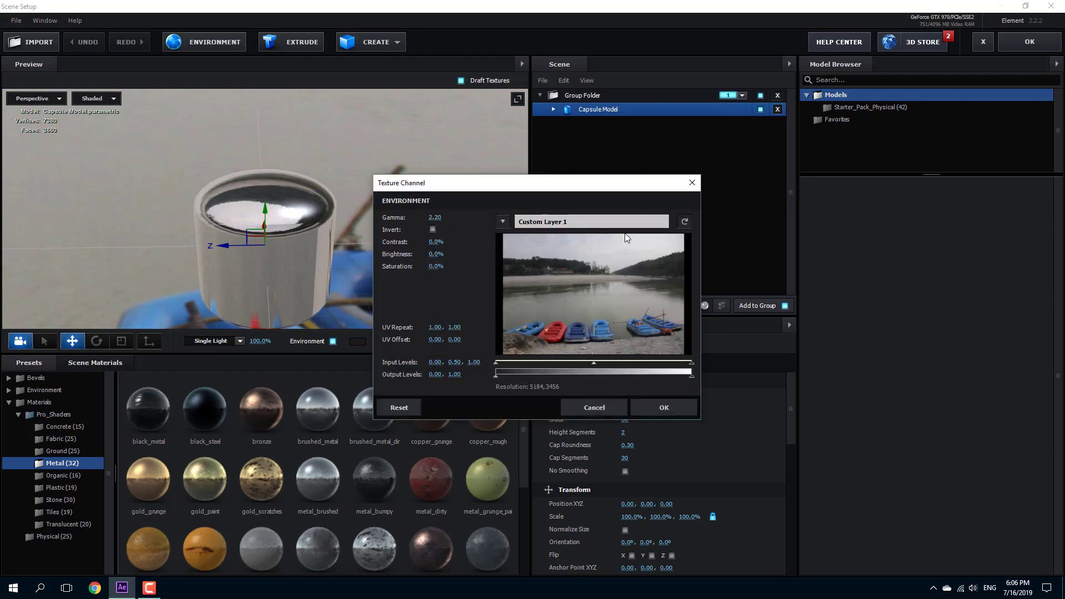
click(502, 222)
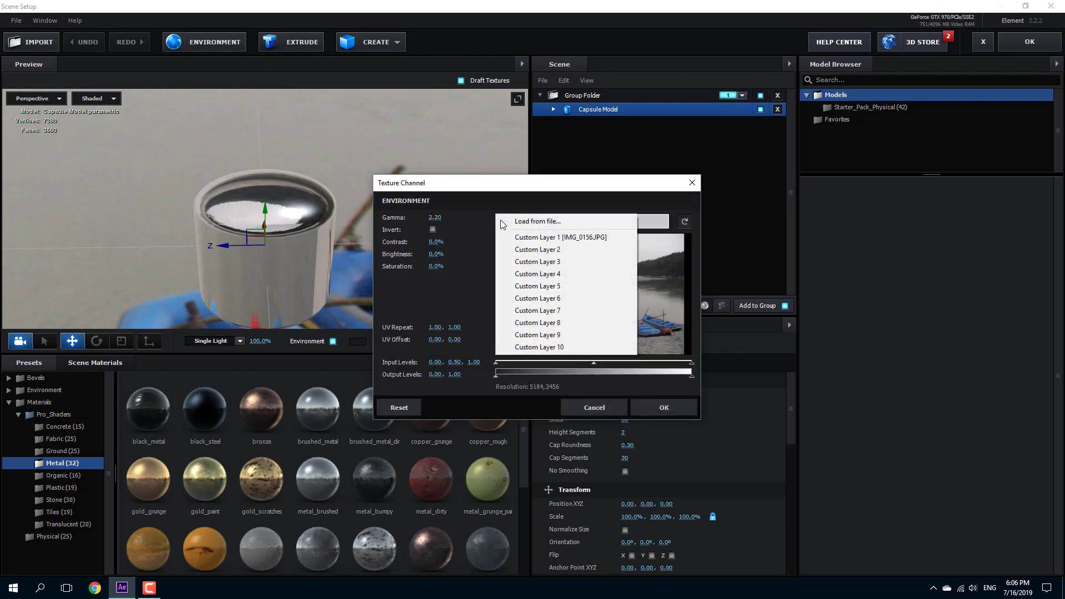
click(546, 222)
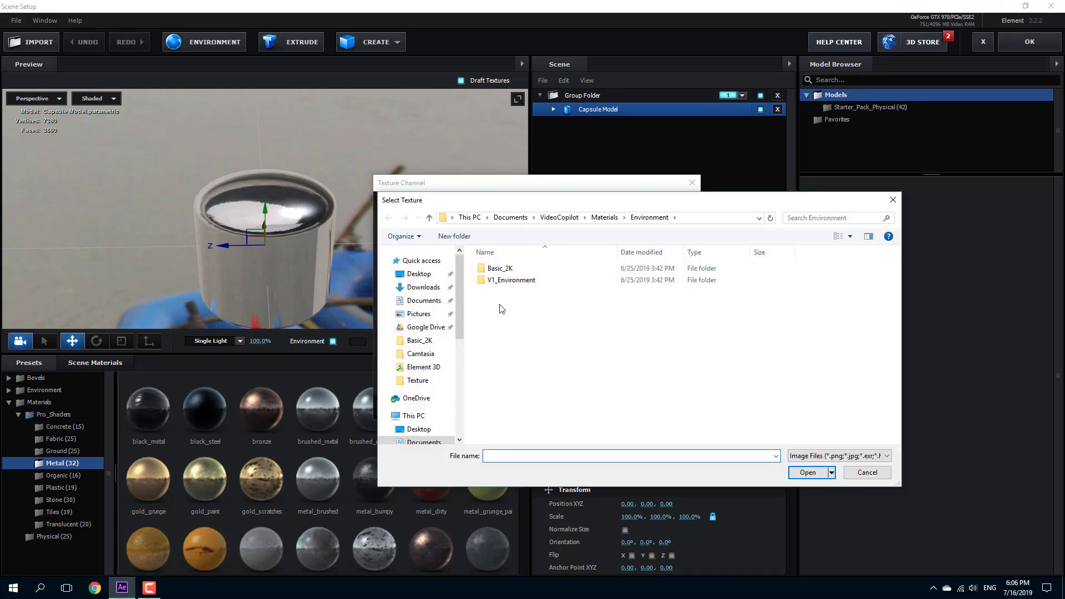
Load IMG_0002.JPG from TutorTube (K:) > HyperLapse as the environment, accepting the texture size warning.
scroll(459, 309, down, 5)
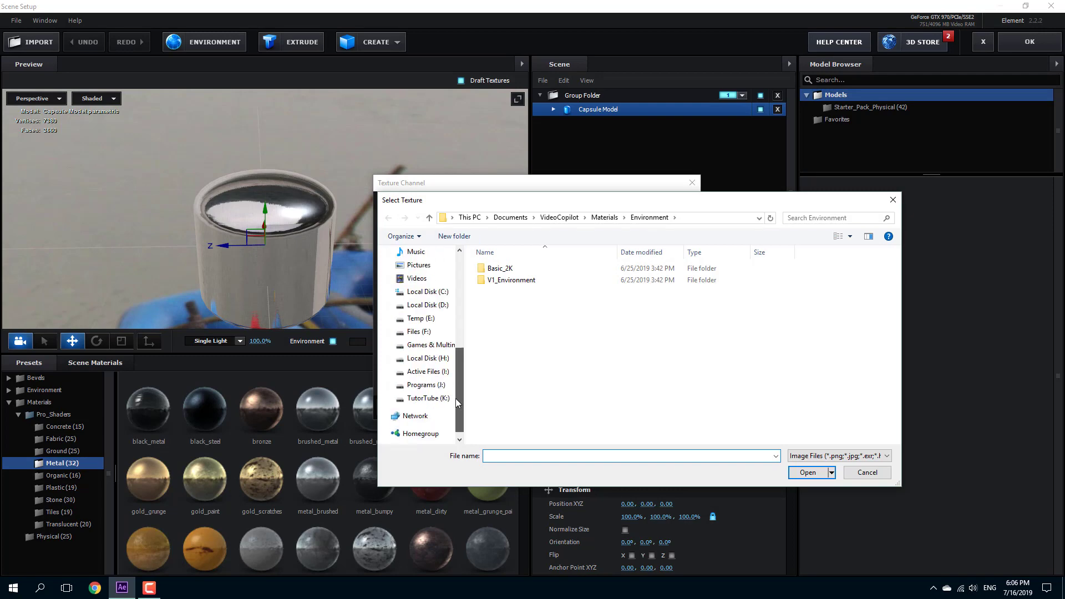
click(427, 398)
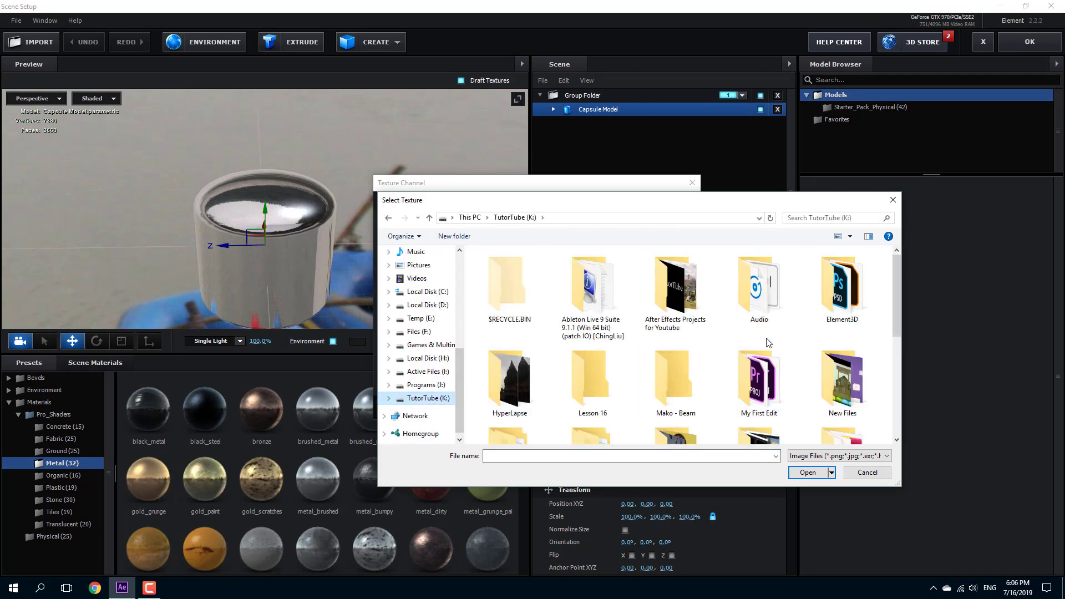
scroll(660, 356, down, 3)
scroll(556, 355, up, 2)
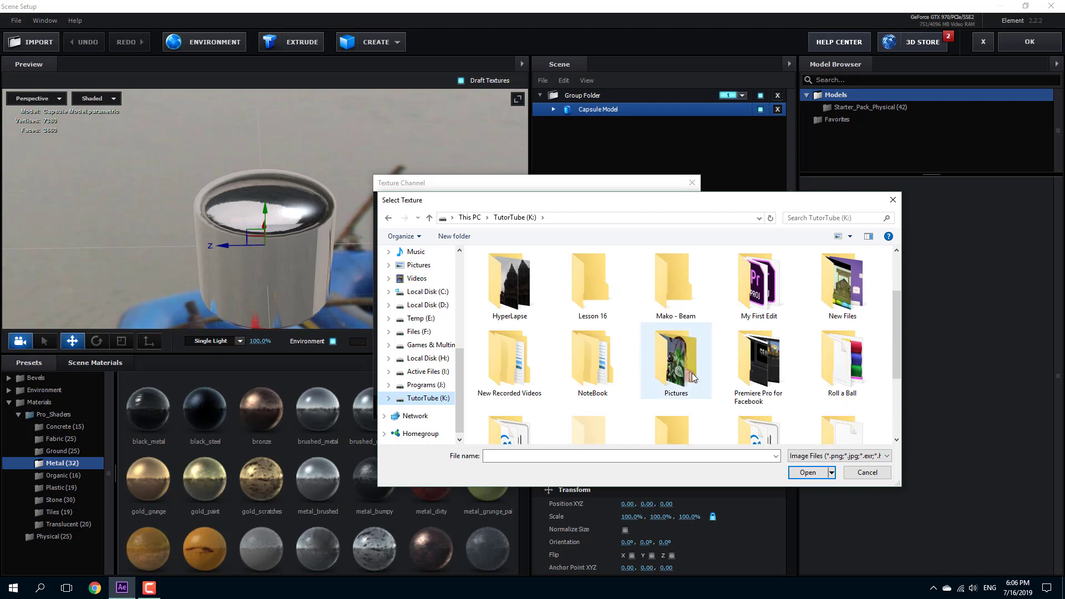
double_click(506, 280)
click(643, 302)
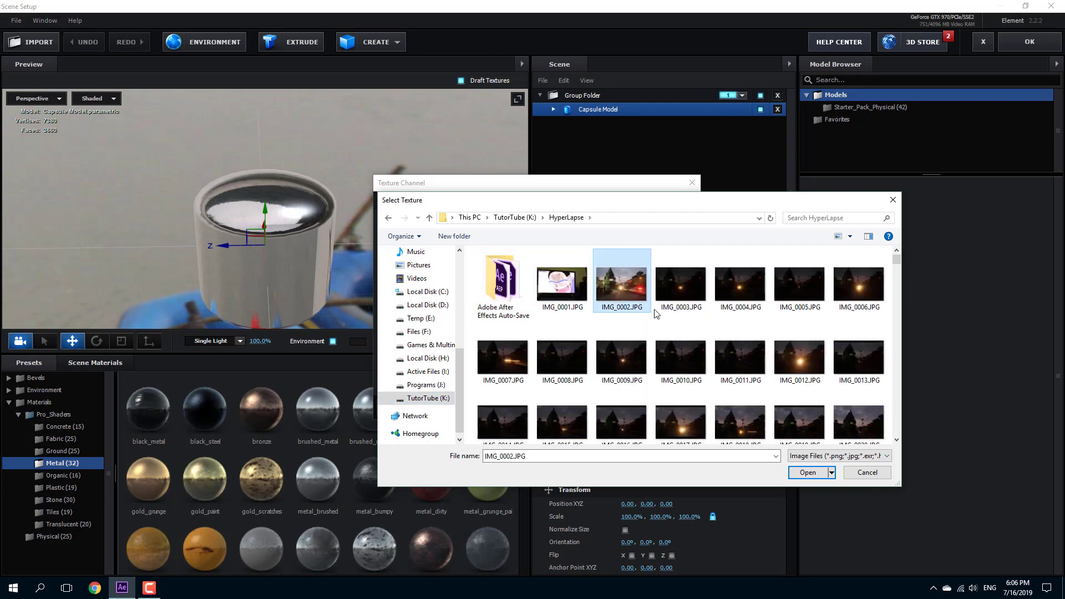
key(Return)
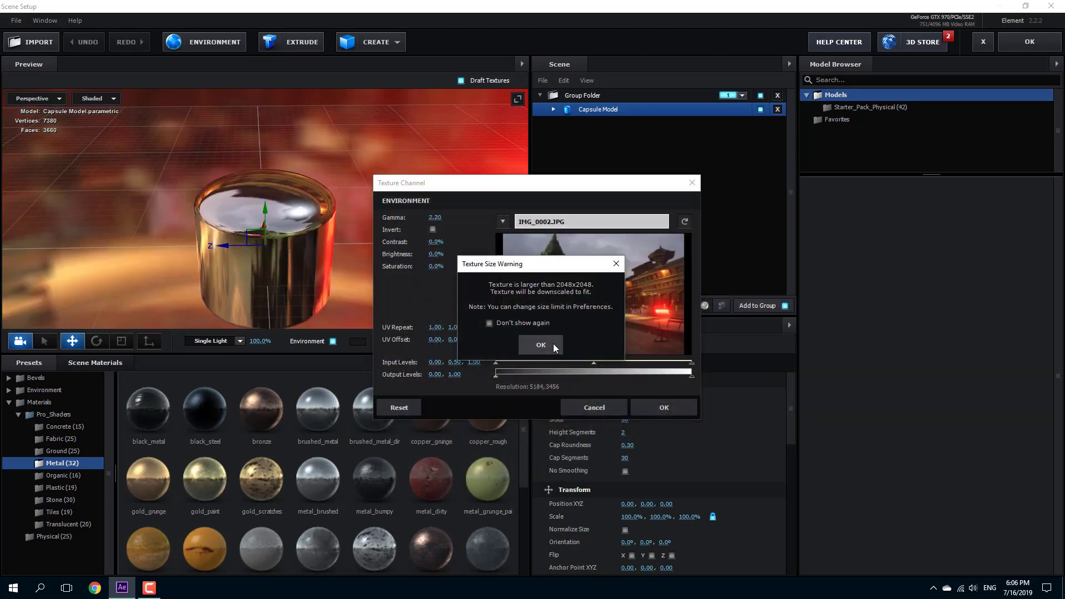
click(553, 344)
click(666, 406)
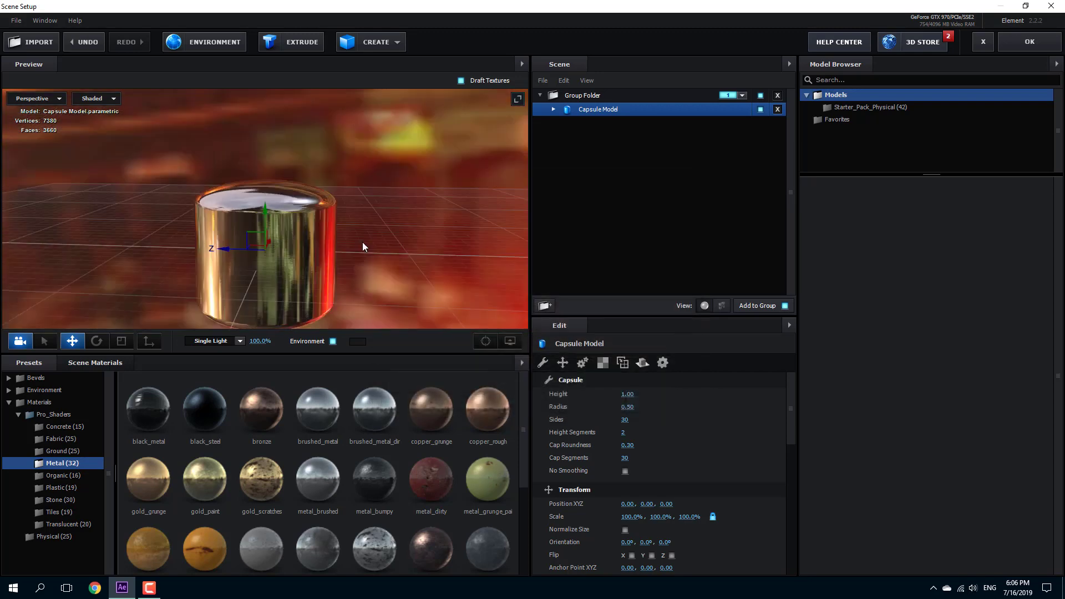